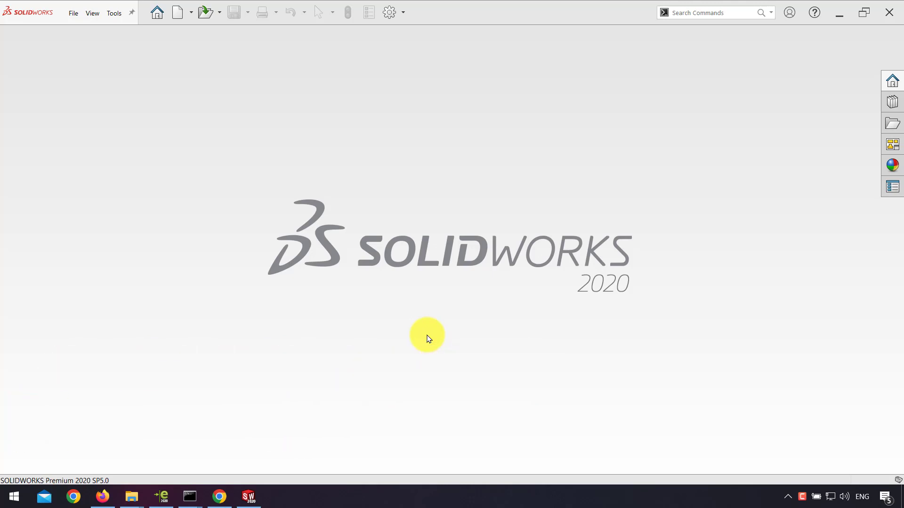
- Create a new blank part document, Part43
{"action": "left_click", "coordinate": [178, 19]}
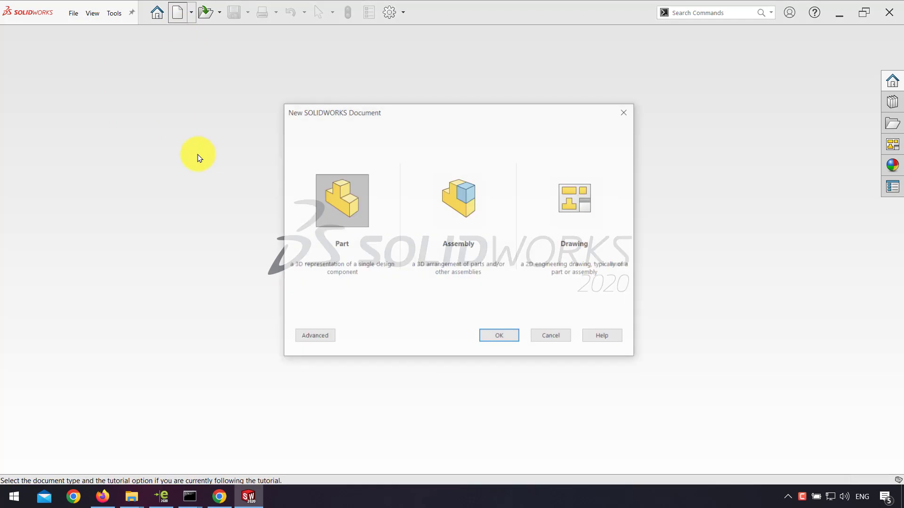
{"action": "left_click", "coordinate": [491, 338]}
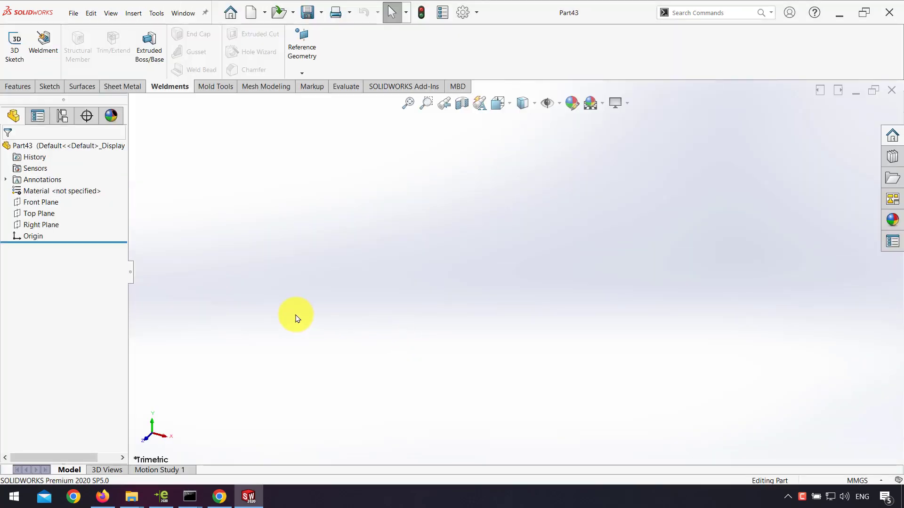
- Sketch a center rectangle from the origin on the Top Plane
{"action": "left_click", "coordinate": [40, 213]}
{"action": "left_click", "coordinate": [50, 197]}
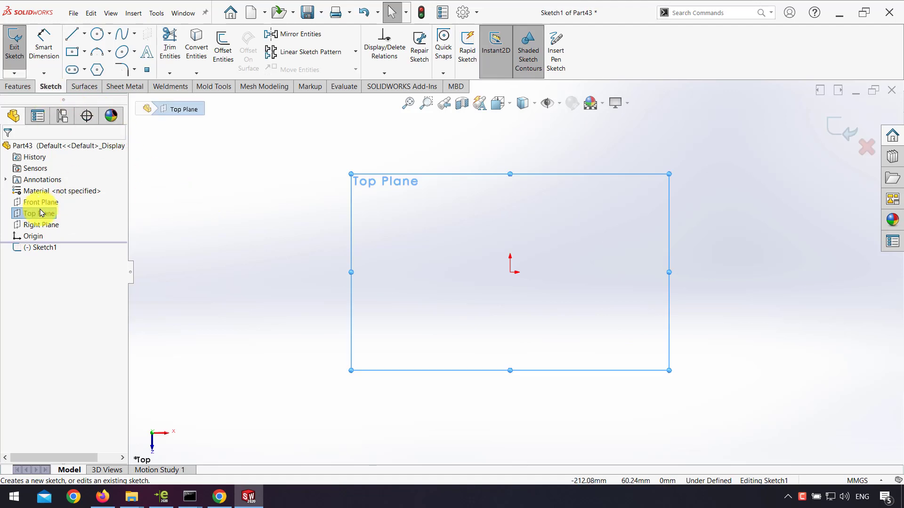
{"action": "left_click", "coordinate": [73, 57]}
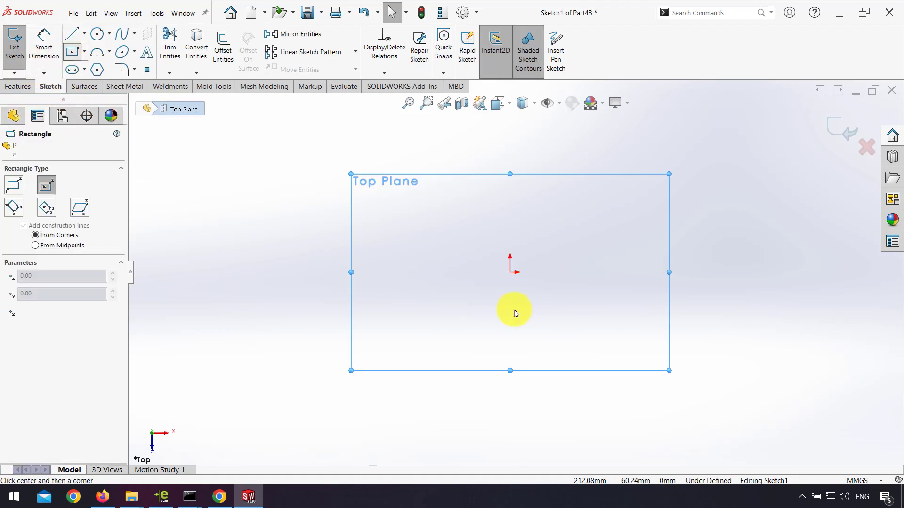
{"action": "left_click", "coordinate": [511, 272]}
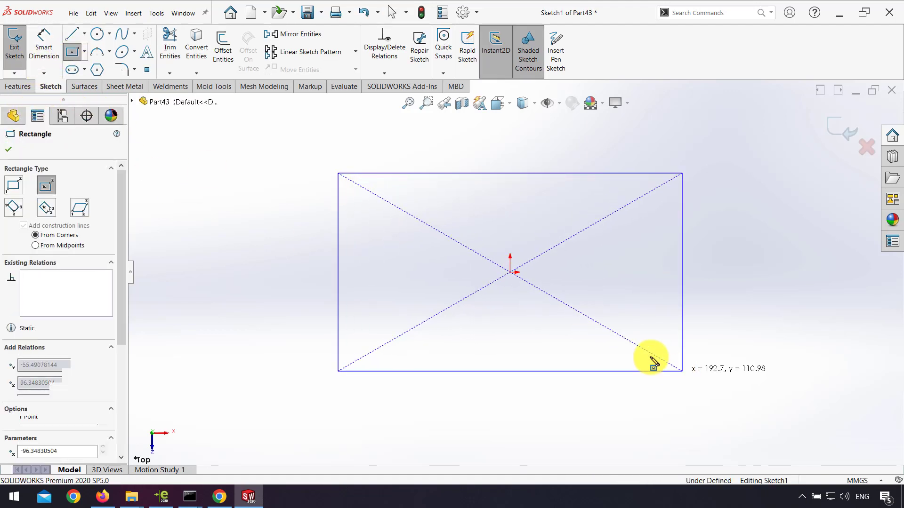
{"action": "left_click", "coordinate": [683, 371]}
- Dimension the rectangle 200 mm wide by 150 mm tall and exit the sketch
{"action": "left_click", "coordinate": [45, 40]}
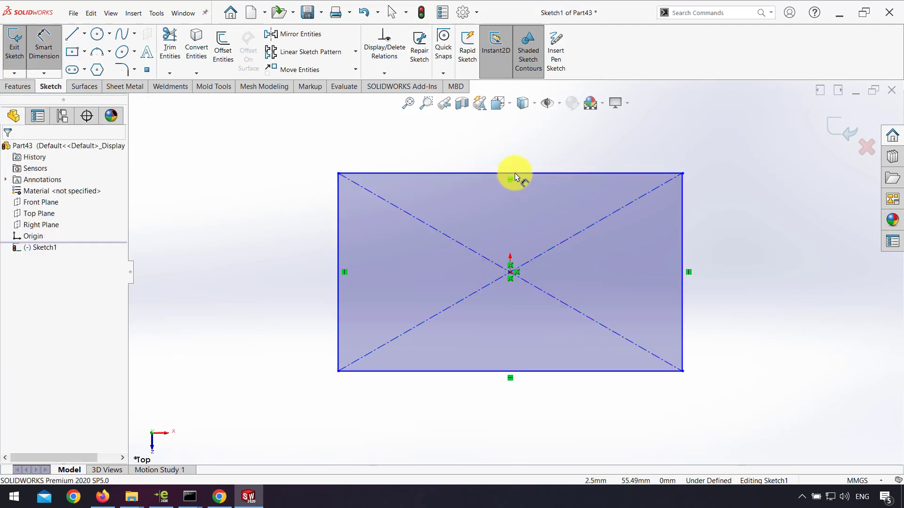
{"action": "left_click", "coordinate": [514, 174]}
{"action": "left_click", "coordinate": [518, 156]}
{"action": "type", "text": "200"}
{"action": "key", "text": "Return"}
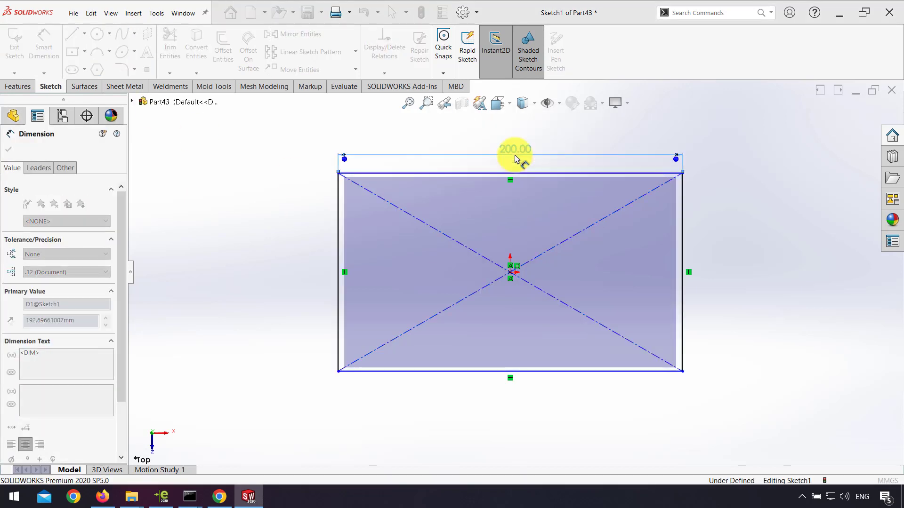
{"action": "left_click", "coordinate": [699, 255]}
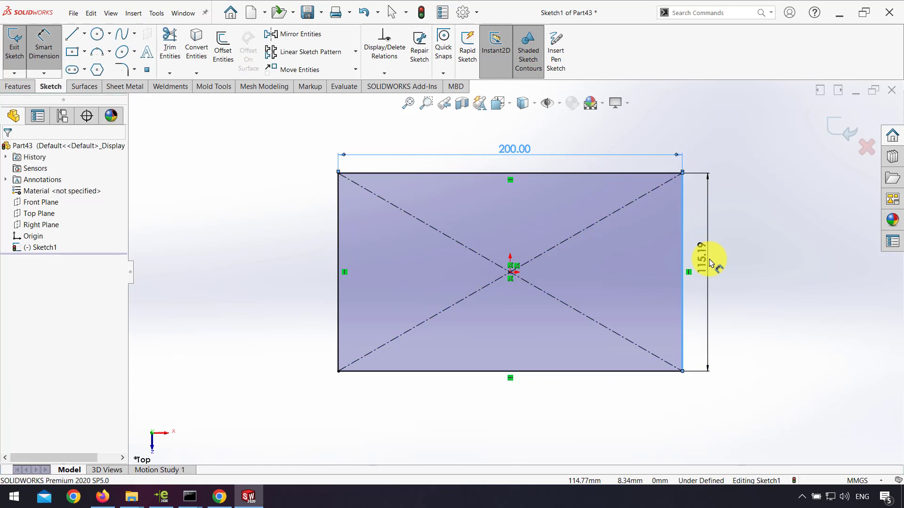
{"action": "left_click", "coordinate": [708, 261]}
{"action": "type", "text": "150"}
{"action": "key", "text": "Return"}
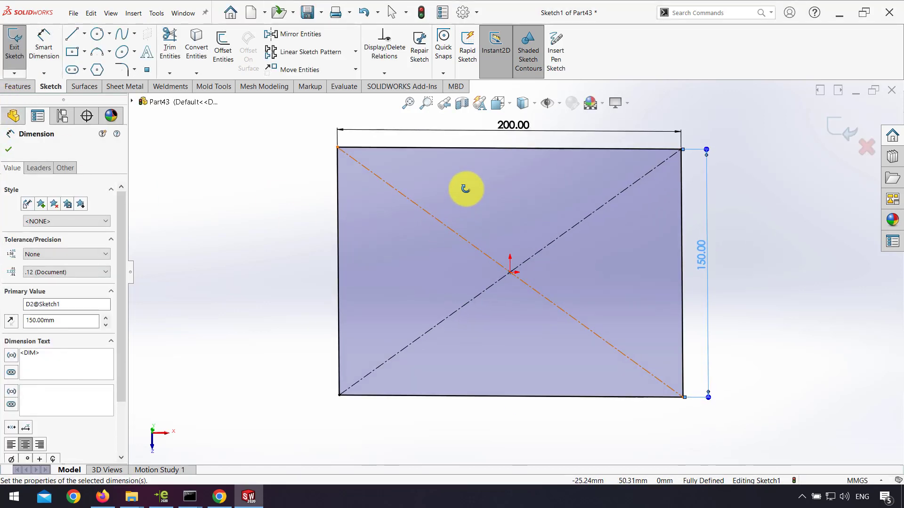
{"action": "middle_click_drag", "start_coordinate": [468, 185], "coordinate": [528, 131]}
{"action": "left_click", "coordinate": [823, 117]}
{"action": "left_click", "coordinate": [169, 87]}
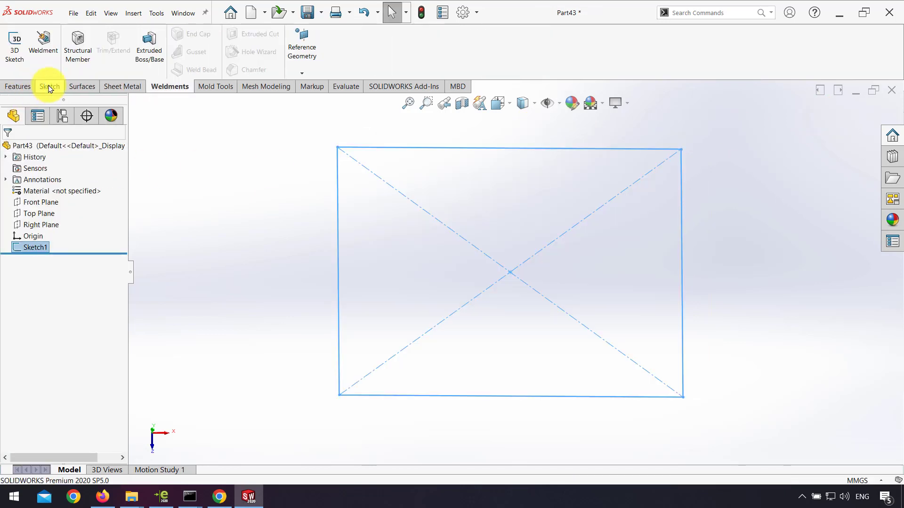
- Add a 20 x 20 x 2 square tube structural member along all four sketch lines
{"action": "left_click", "coordinate": [73, 60]}
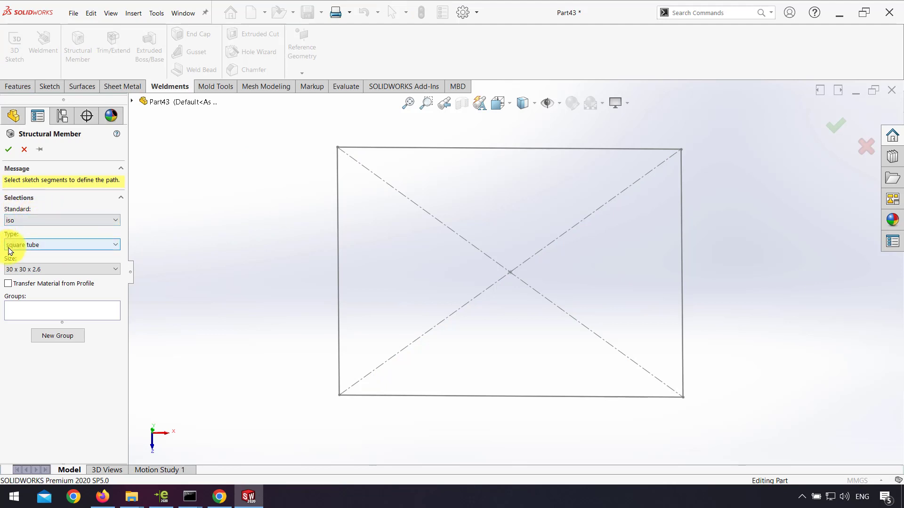
{"action": "left_click", "coordinate": [13, 273]}
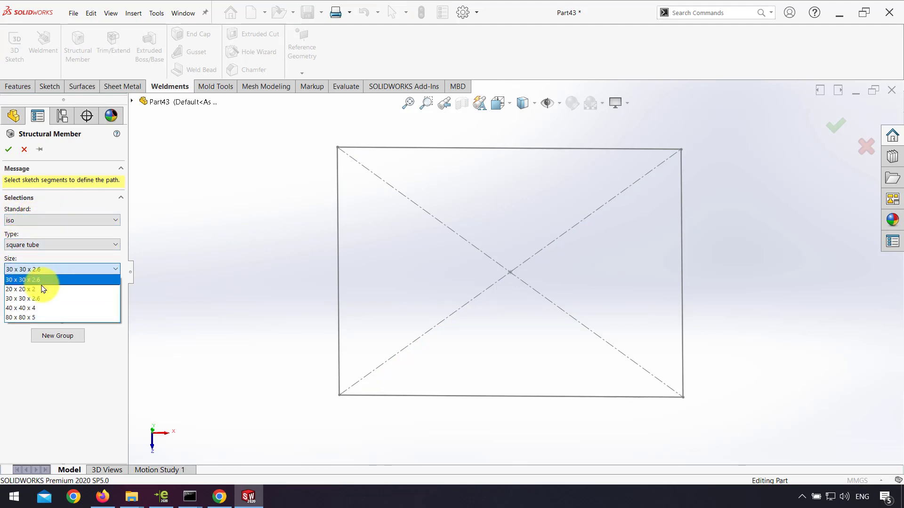
{"action": "left_click", "coordinate": [33, 290]}
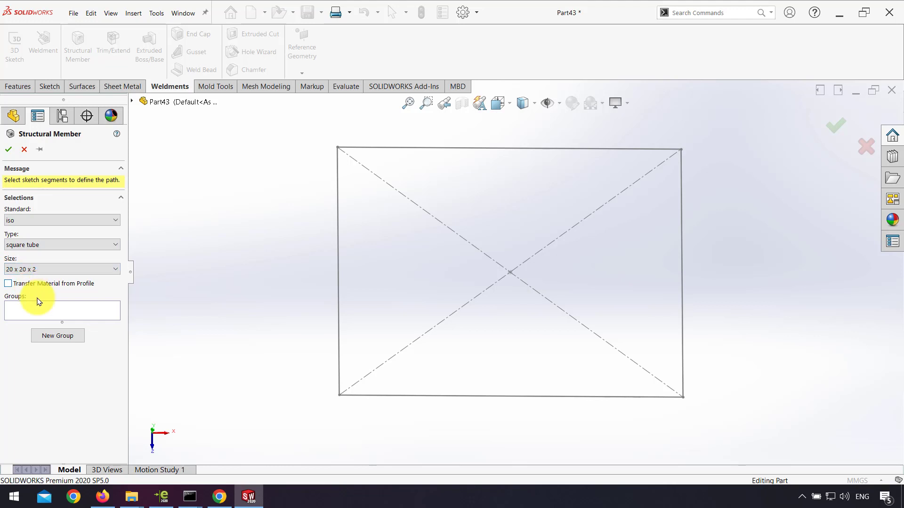
{"action": "left_click", "coordinate": [339, 258]}
{"action": "left_click", "coordinate": [545, 149]}
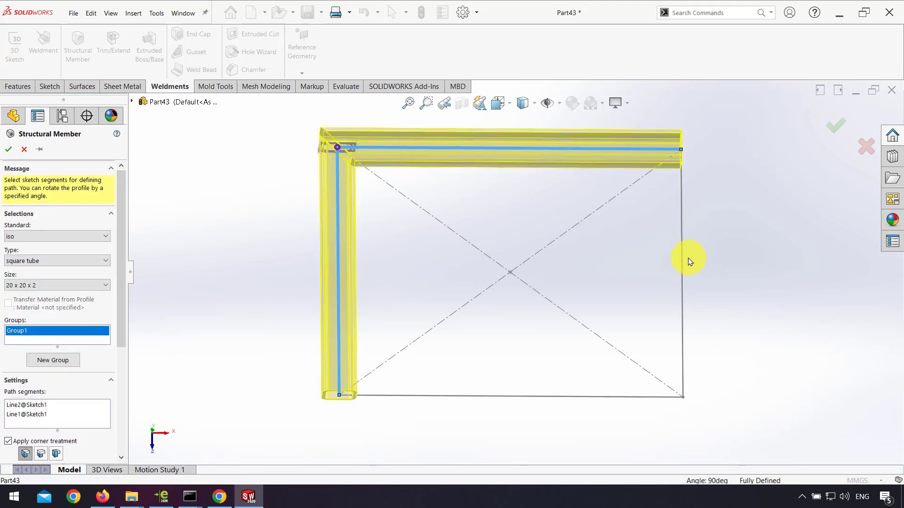
{"action": "left_click", "coordinate": [682, 302]}
{"action": "left_click", "coordinate": [500, 395]}
- Locate the tube profile at a corner and confirm the square tube frame
{"action": "mouse_move", "coordinate": [501, 396]}
{"action": "middle_mouse_down"}
{"action": "mouse_move", "coordinate": [435, 298]}
{"action": "mouse_move", "coordinate": [225, 333]}
{"action": "middle_mouse_up"}
{"action": "scroll", "coordinate": [121, 306], "scroll_direction": "down", "scroll_amount": 5}
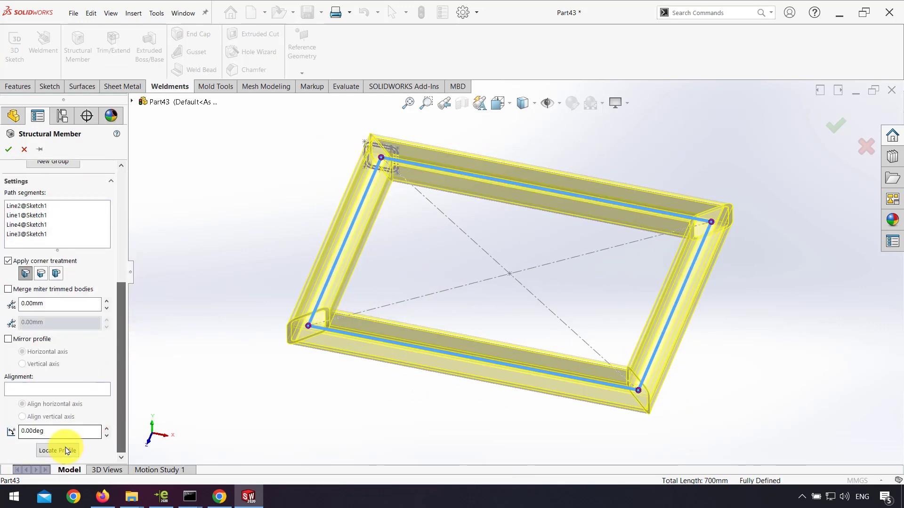
{"action": "left_click", "coordinate": [59, 451]}
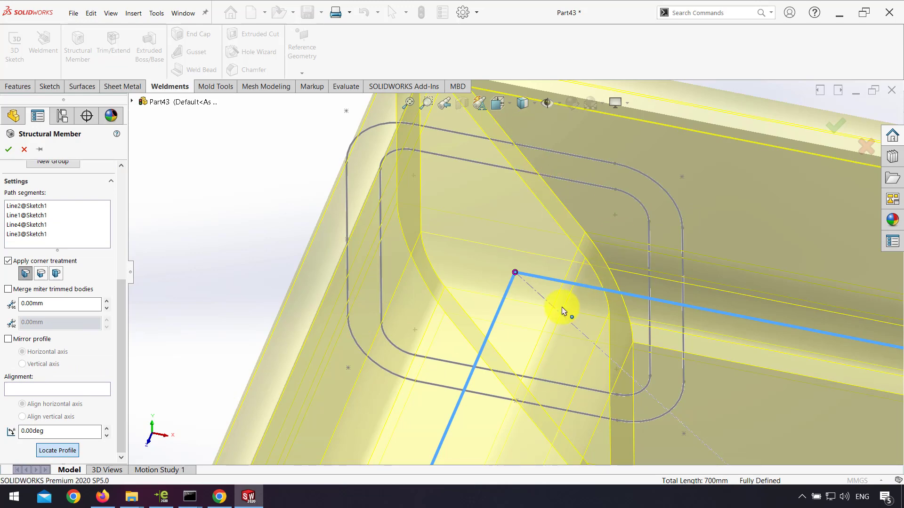
{"action": "left_click", "coordinate": [349, 244]}
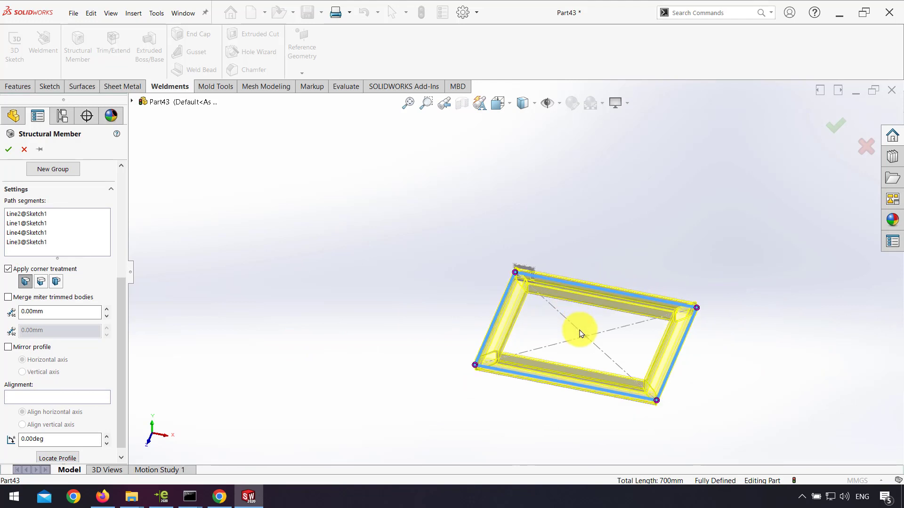
{"action": "left_click", "coordinate": [9, 149]}
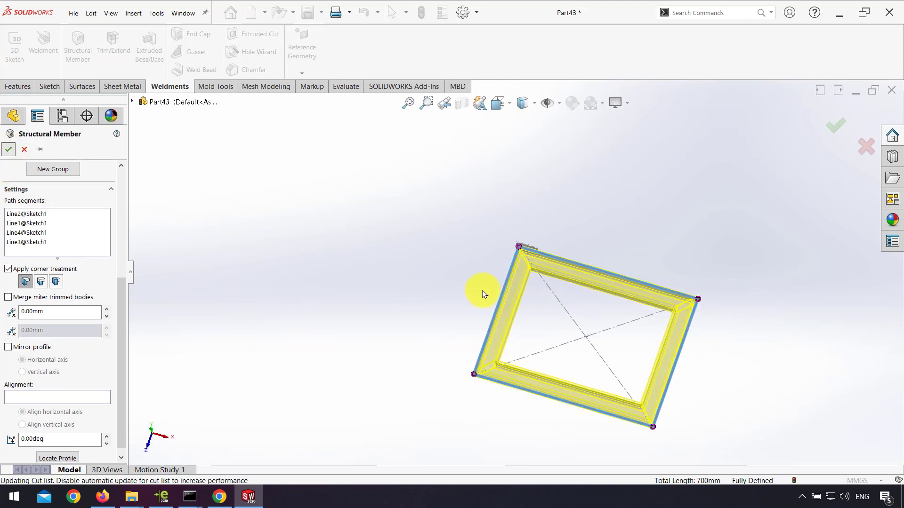
{"action": "middle_click_drag", "start_coordinate": [700, 297], "coordinate": [576, 264]}
{"action": "scroll", "coordinate": [583, 315], "scroll_direction": "down", "scroll_amount": 5}
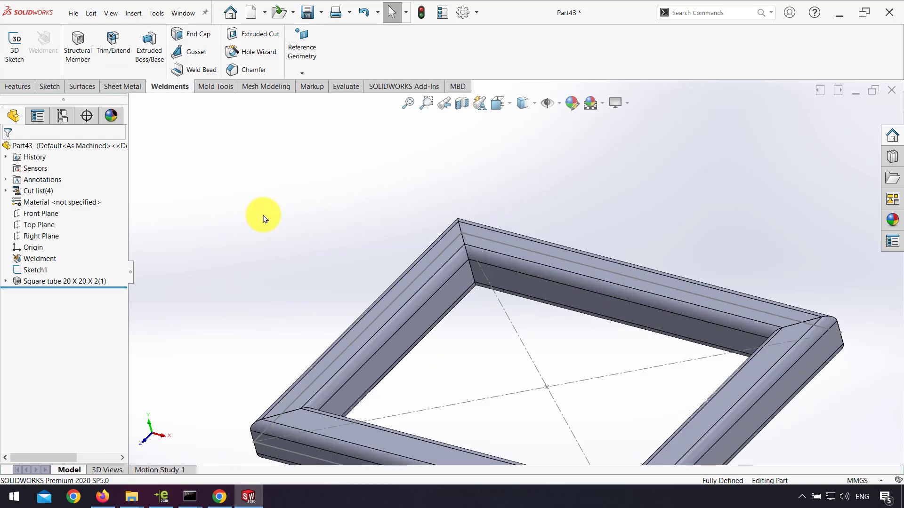
- Add a gusset between the inner faces of the top and left tubes
{"action": "left_click", "coordinate": [191, 56]}
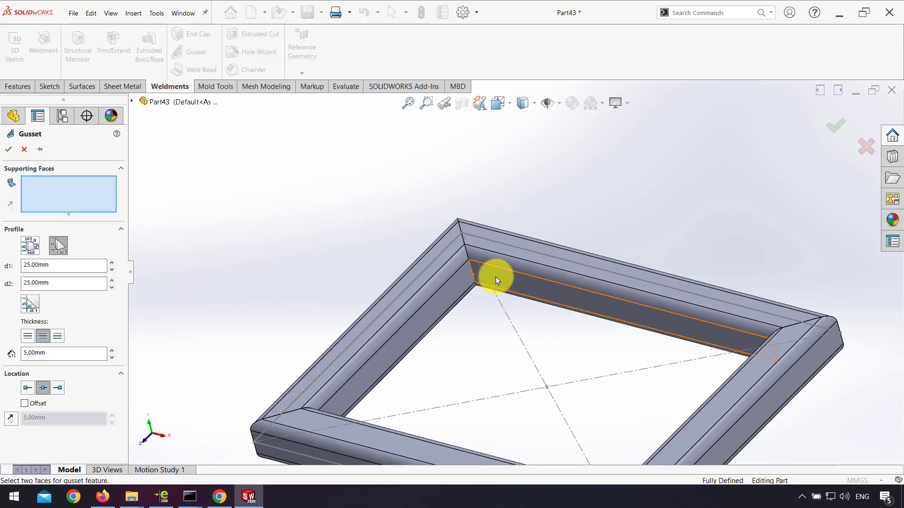
{"action": "left_click", "coordinate": [494, 277]}
{"action": "left_click", "coordinate": [447, 288]}
{"action": "left_click", "coordinate": [830, 127]}
{"action": "middle_click_drag", "start_coordinate": [490, 268], "coordinate": [597, 292]}
{"action": "scroll", "coordinate": [597, 292], "scroll_direction": "up", "scroll_amount": 3}
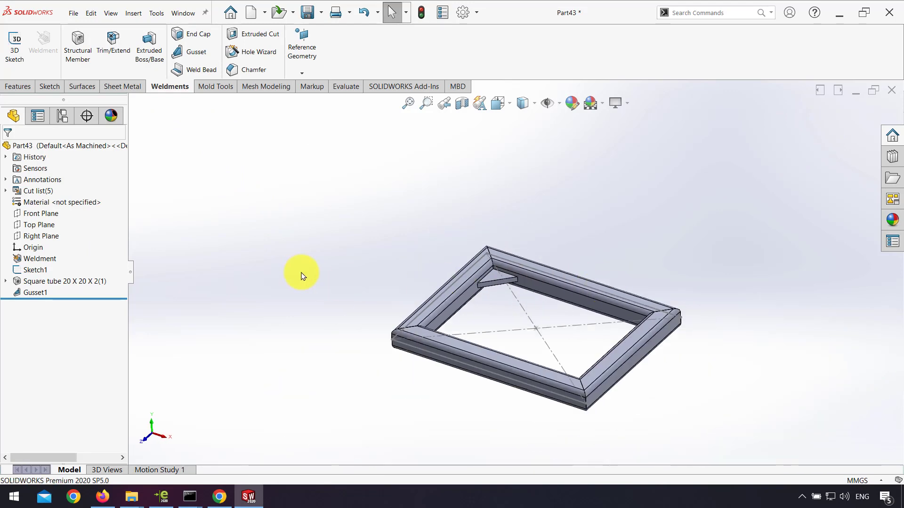
- Save the part as Part43.SLDPRT
{"action": "key", "text": "ctrl+s"}
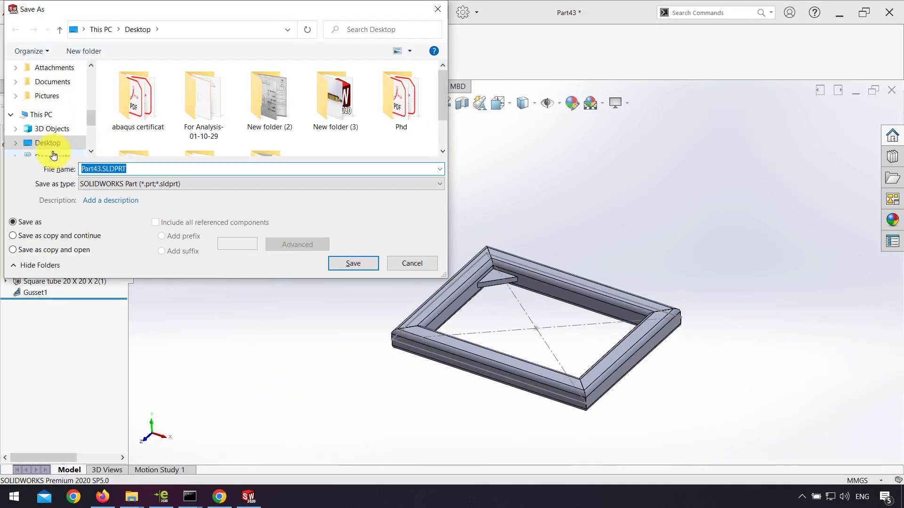
{"action": "left_click", "coordinate": [370, 263]}
{"action": "left_click", "coordinate": [73, 14]}
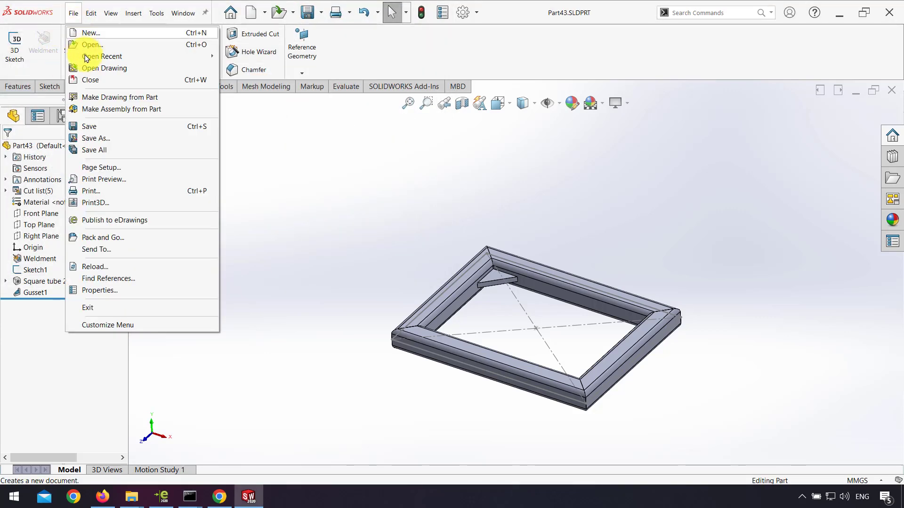
- Make a drawing from the part on an A4 (ANSI) Landscape sheet
{"action": "left_click", "coordinate": [116, 99]}
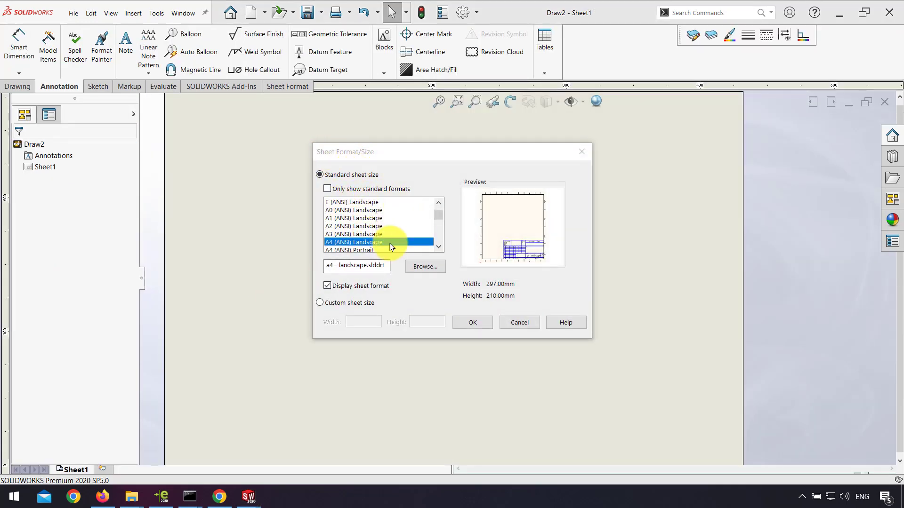
{"action": "left_click", "coordinate": [356, 245]}
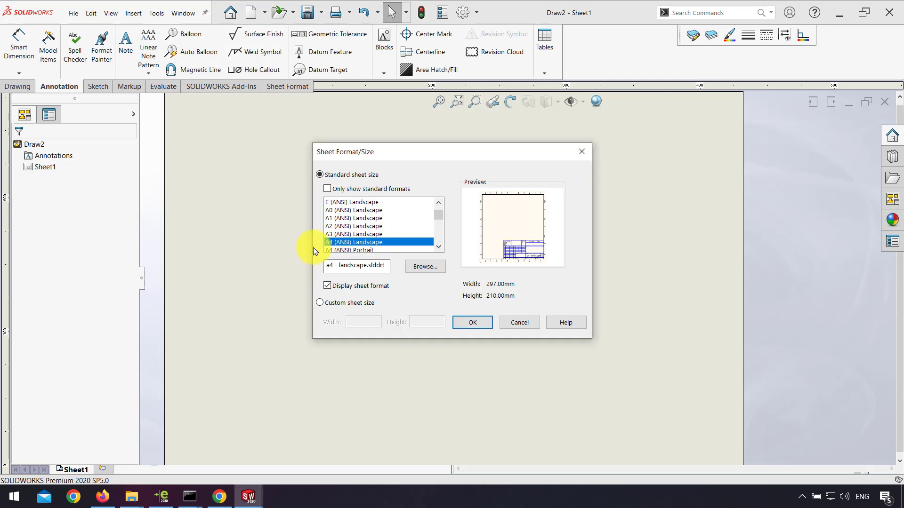
{"action": "left_click", "coordinate": [473, 323]}
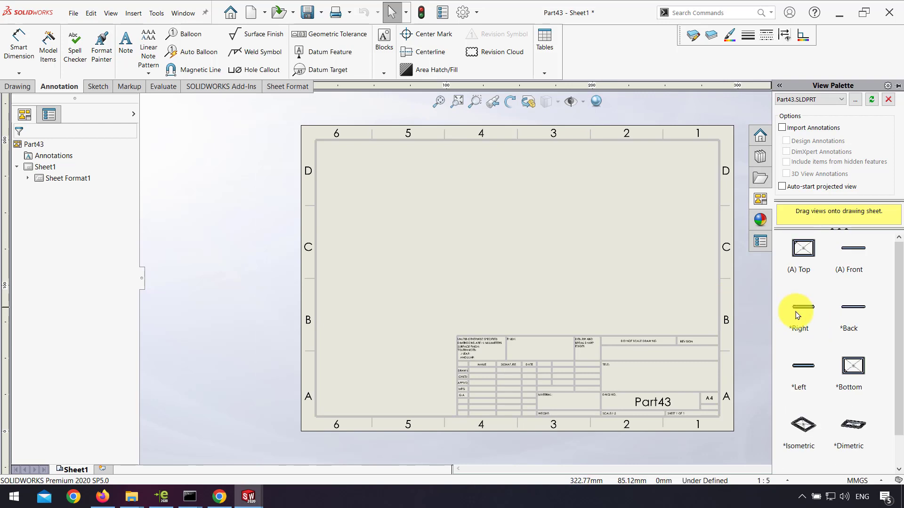
- Place the frame's Top view on the sheet at a custom 1:2 scale
{"action": "left_click_drag", "start_coordinate": [802, 249], "coordinate": [430, 262]}
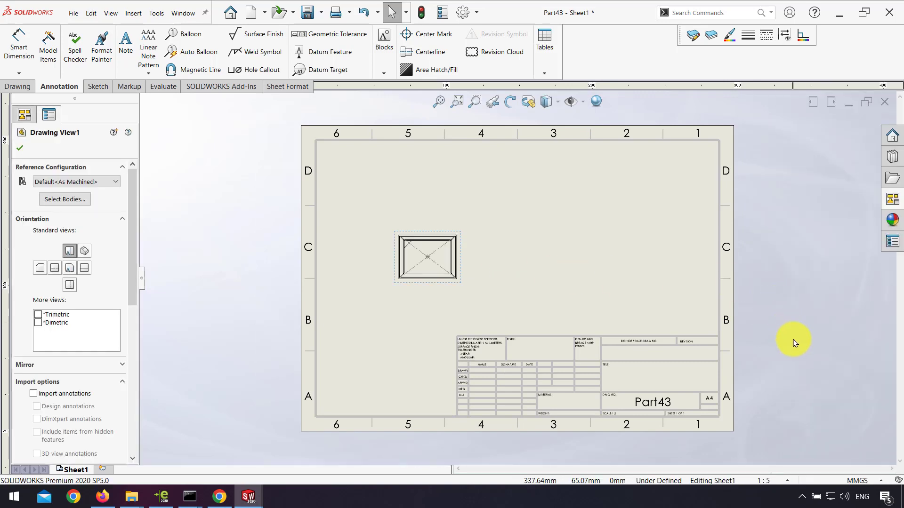
{"action": "scroll", "coordinate": [538, 275], "scroll_direction": "down", "scroll_amount": 2}
{"action": "scroll", "coordinate": [538, 276], "scroll_direction": "down", "scroll_amount": 1}
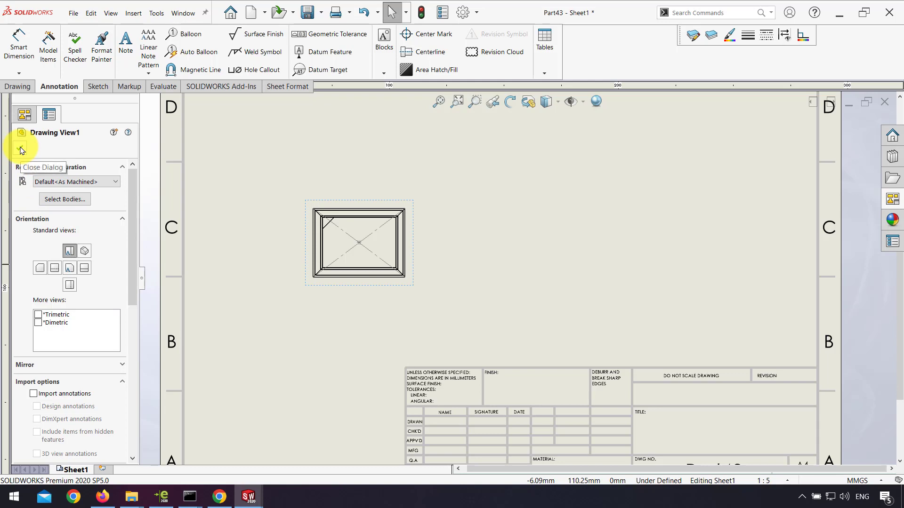
{"action": "scroll", "coordinate": [131, 257], "scroll_direction": "down", "scroll_amount": 5}
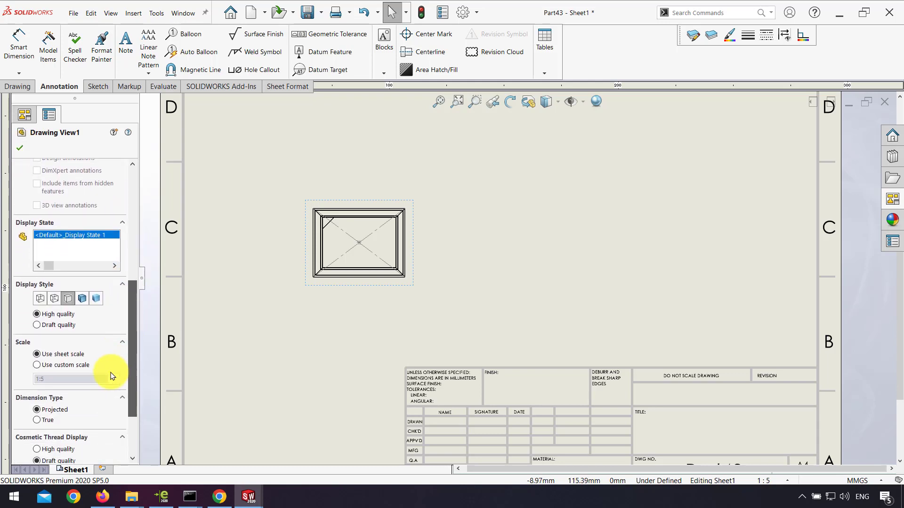
{"action": "left_click", "coordinate": [52, 365]}
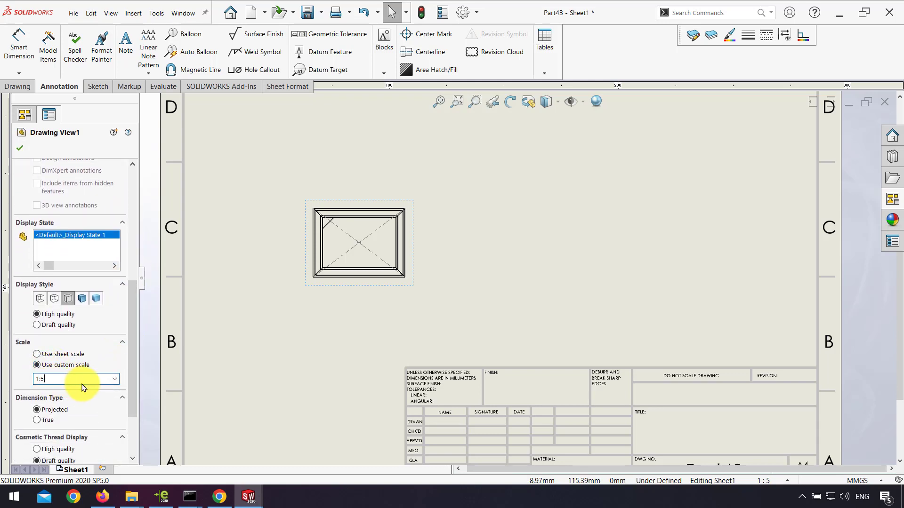
{"action": "left_click", "coordinate": [21, 144]}
{"action": "key", "text": "f"}
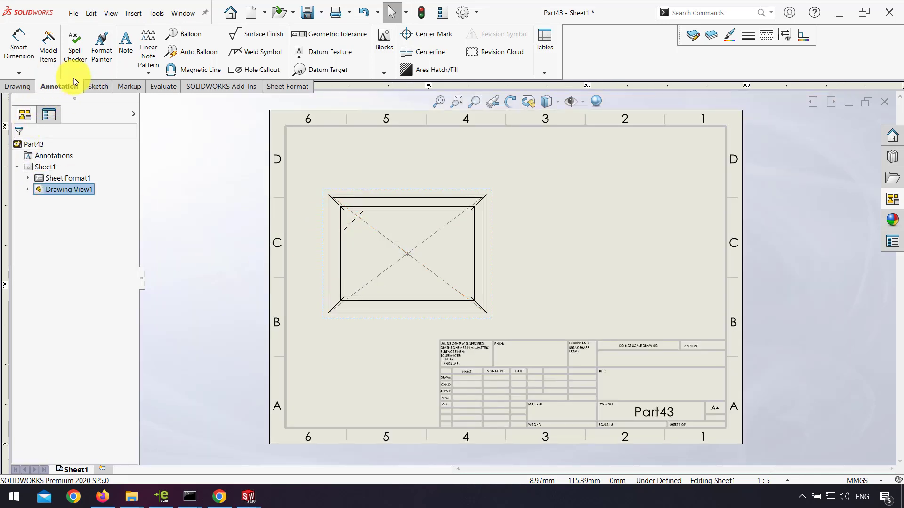
- Insert a weldment cut list table at the sheet's top-left anchor
{"action": "left_click", "coordinate": [556, 58]}
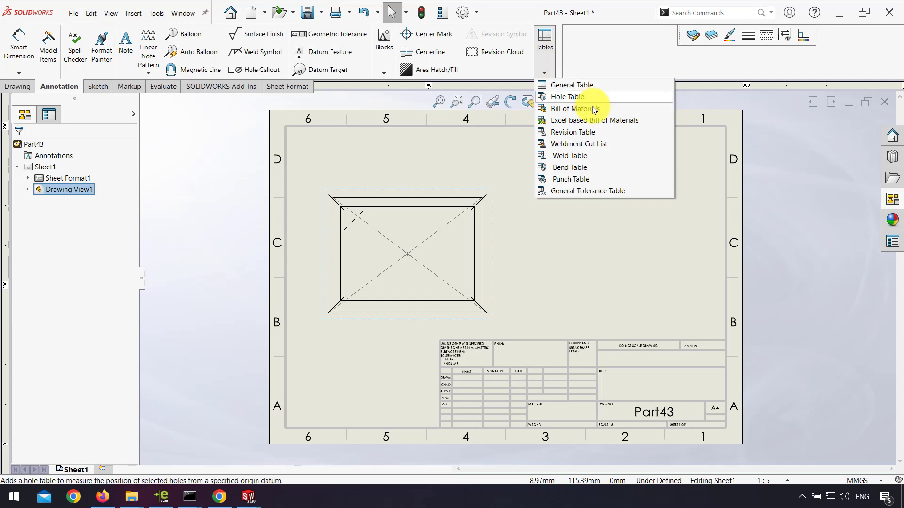
{"action": "left_click", "coordinate": [579, 144]}
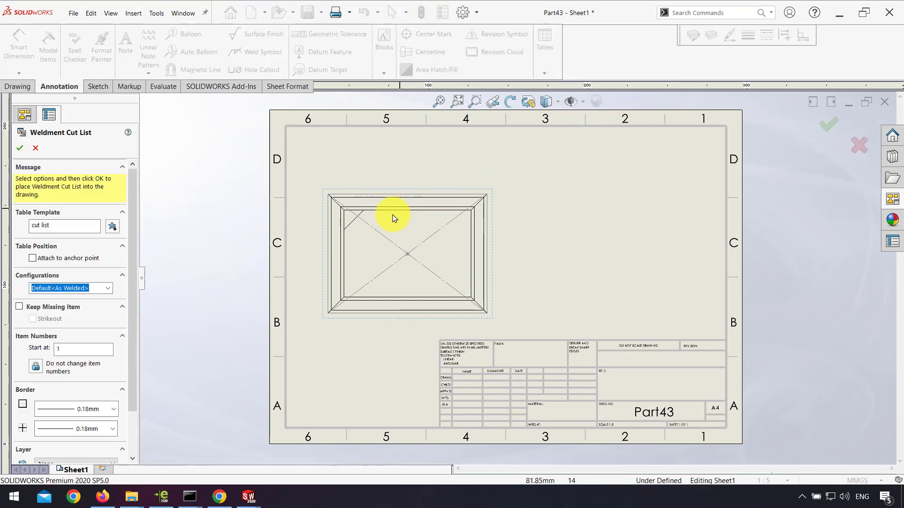
{"action": "left_click", "coordinate": [20, 147]}
{"action": "scroll", "coordinate": [518, 187], "scroll_direction": "up", "scroll_amount": 3}
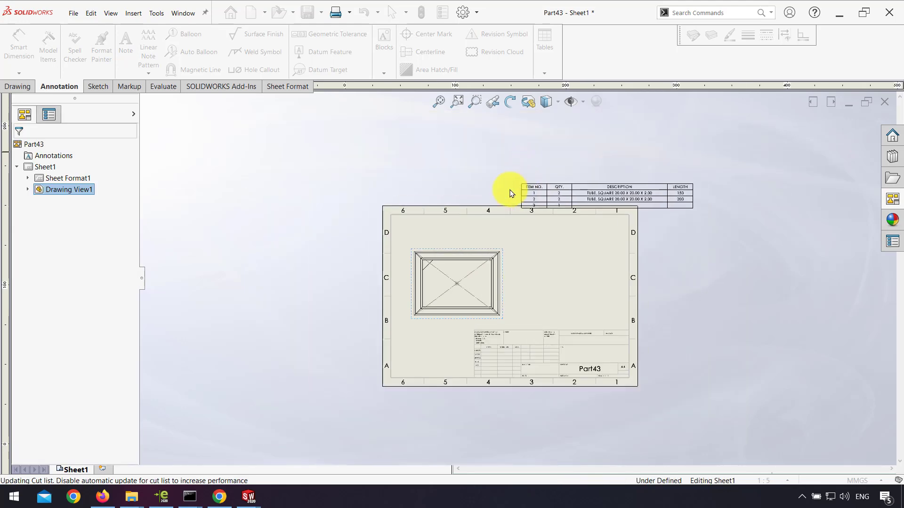
{"action": "scroll", "coordinate": [471, 221], "scroll_direction": "up", "scroll_amount": 3}
{"action": "left_click", "coordinate": [487, 247]}
{"action": "scroll", "coordinate": [739, 305], "scroll_direction": "up", "scroll_amount": 2}
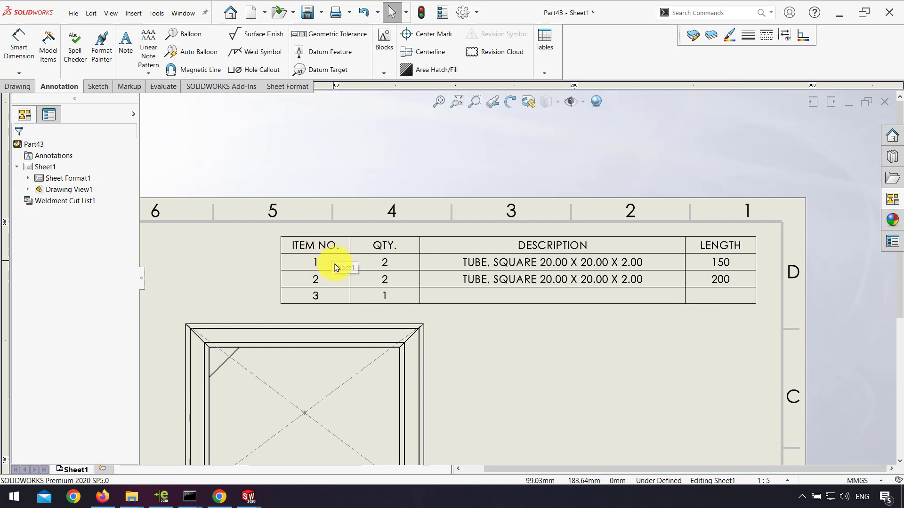
{"action": "scroll", "coordinate": [336, 267], "scroll_direction": "down", "scroll_amount": 2}
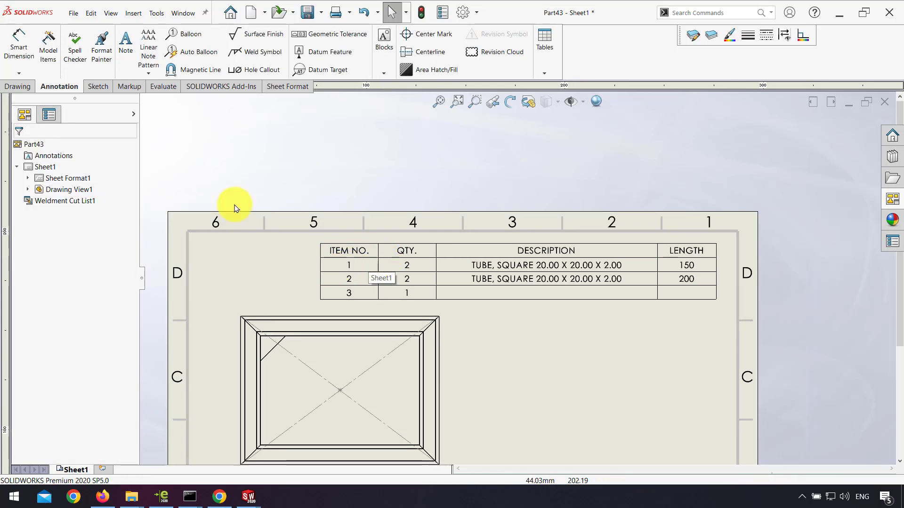
- Attach balloon 2 to the top tube and balloon 1 to the left tube
{"action": "left_click", "coordinate": [190, 33]}
{"action": "left_click", "coordinate": [239, 277]}
{"action": "left_click", "coordinate": [252, 366]}
{"action": "left_click", "coordinate": [205, 344]}
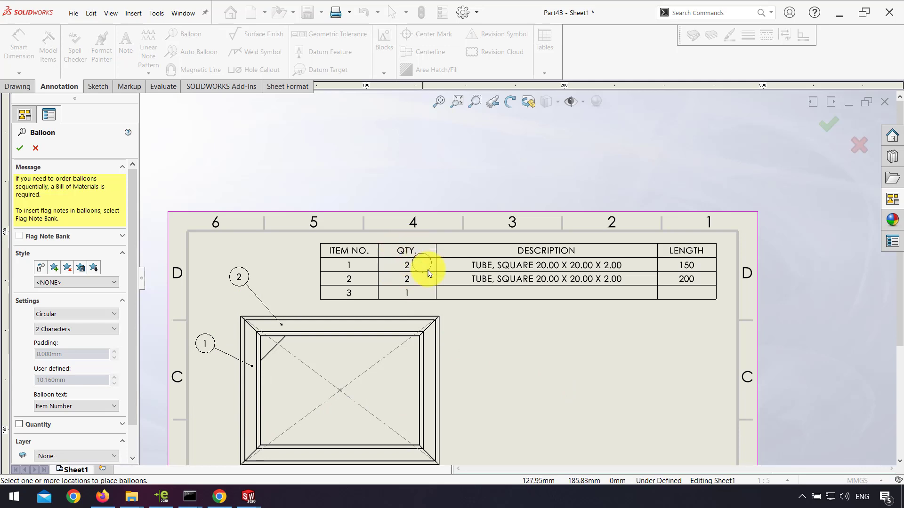
{"action": "left_click", "coordinate": [20, 147]}
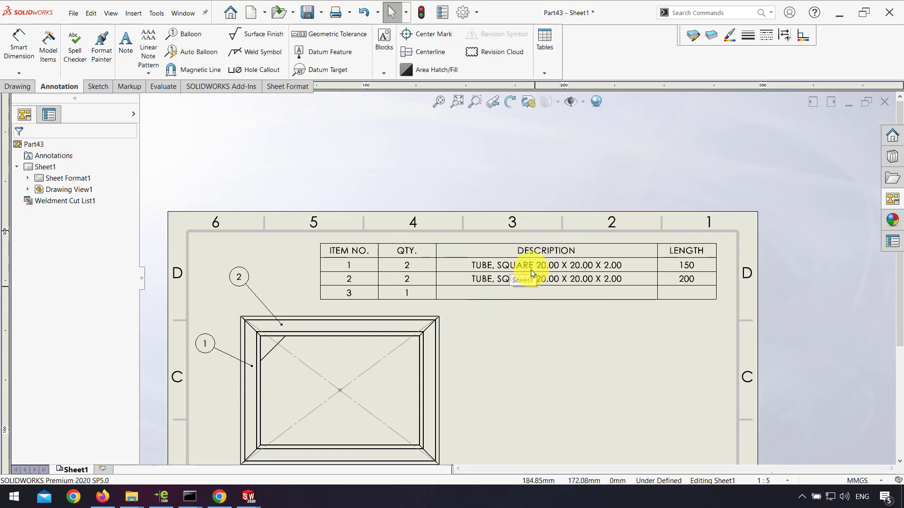
- Select the DESCRIPTION cells of cut list items 3 and 2
{"action": "left_click", "coordinate": [532, 295]}
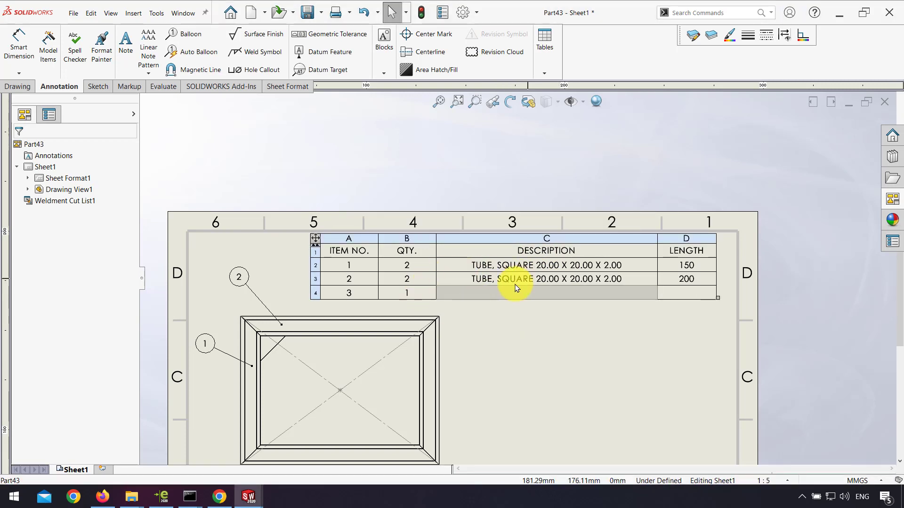
{"action": "left_click", "coordinate": [531, 293]}
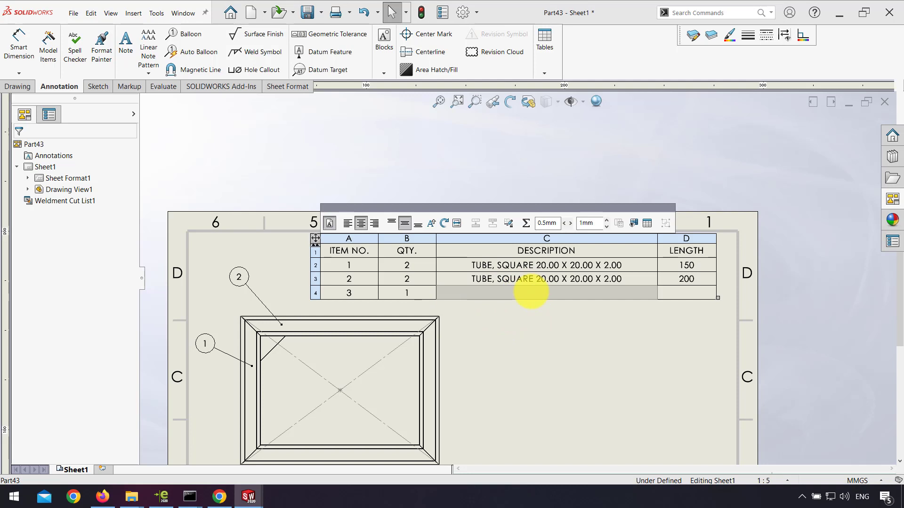
{"action": "left_click", "coordinate": [532, 284]}
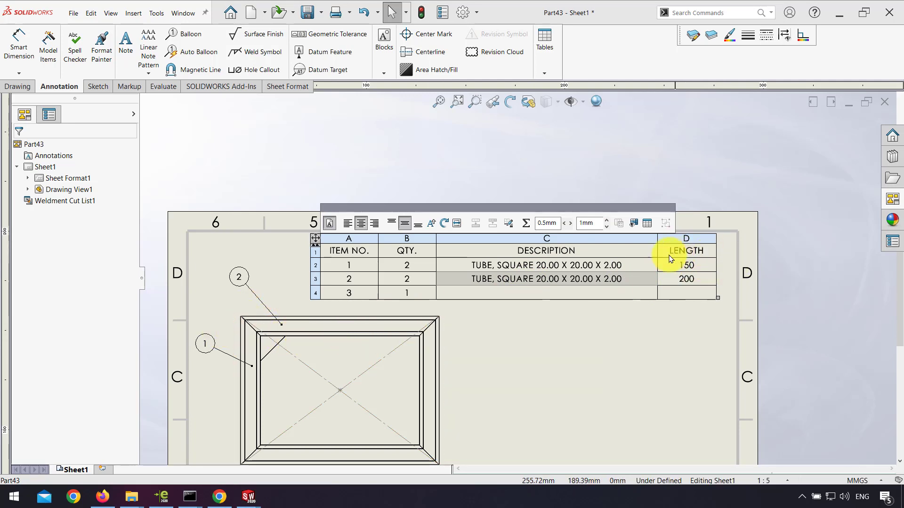
{"action": "left_click", "coordinate": [183, 13]}
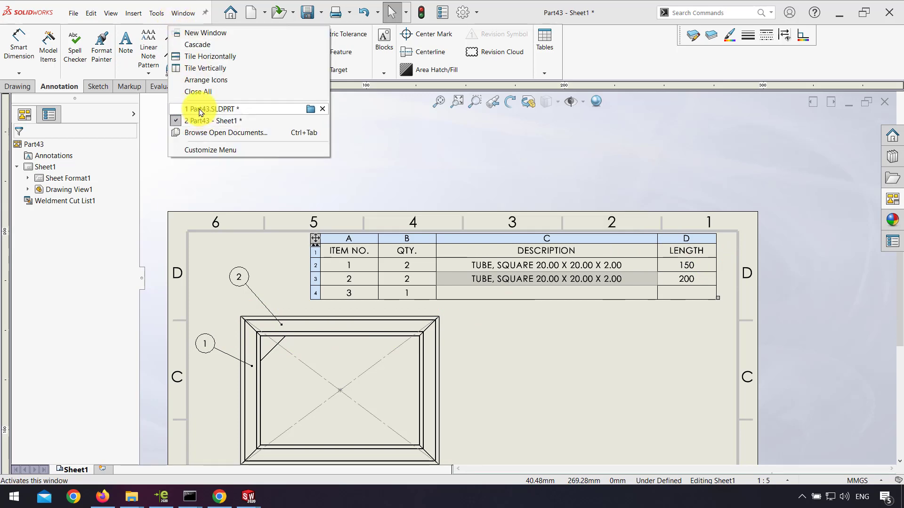
- Relocate the square tube profile to another corner point, then return to the drawing
{"action": "left_click", "coordinate": [199, 111]}
{"action": "right_click", "coordinate": [23, 286]}
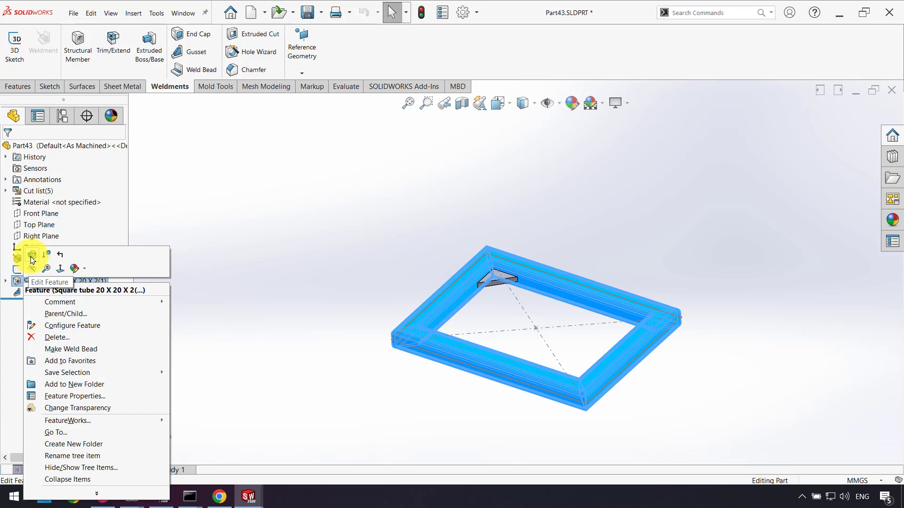
{"action": "left_click", "coordinate": [32, 260]}
{"action": "left_click_drag", "start_coordinate": [119, 294], "coordinate": [121, 417]}
{"action": "left_click", "coordinate": [61, 371]}
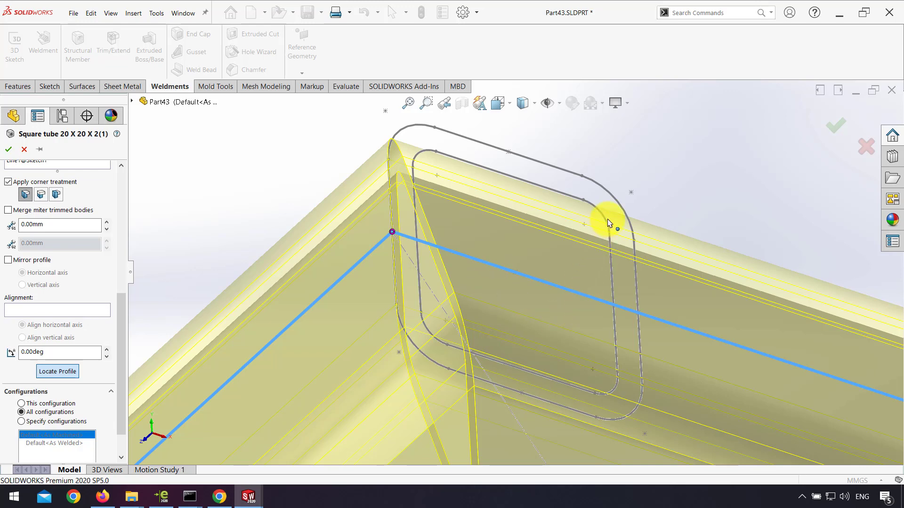
{"action": "left_click", "coordinate": [631, 196]}
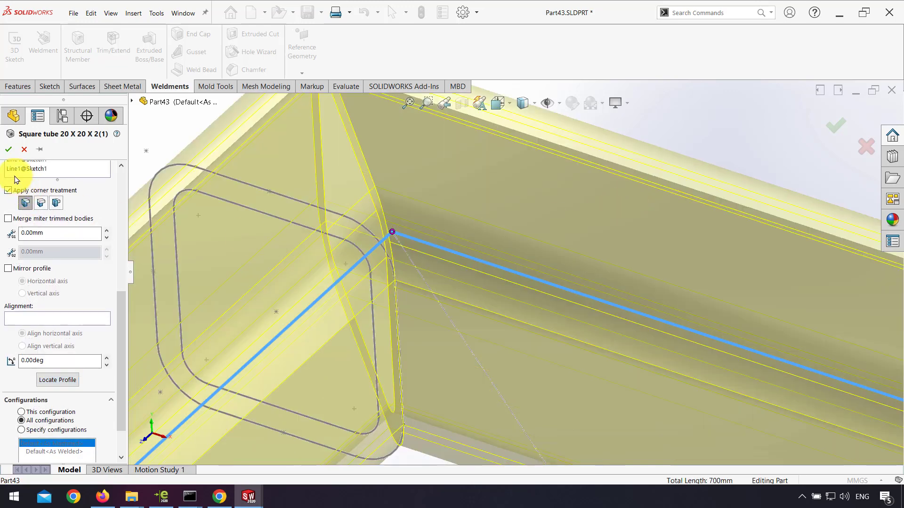
{"action": "left_click", "coordinate": [8, 149]}
{"action": "left_click", "coordinate": [184, 14]}
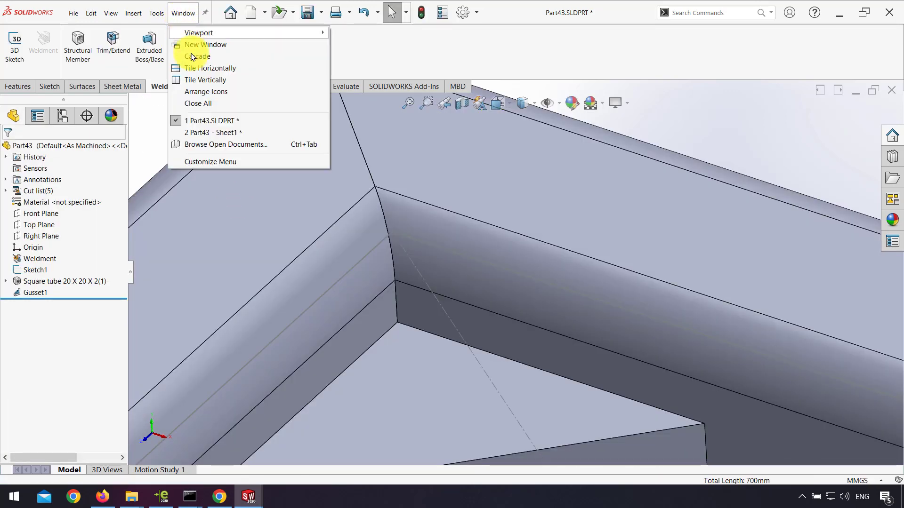
{"action": "left_click", "coordinate": [210, 132]}
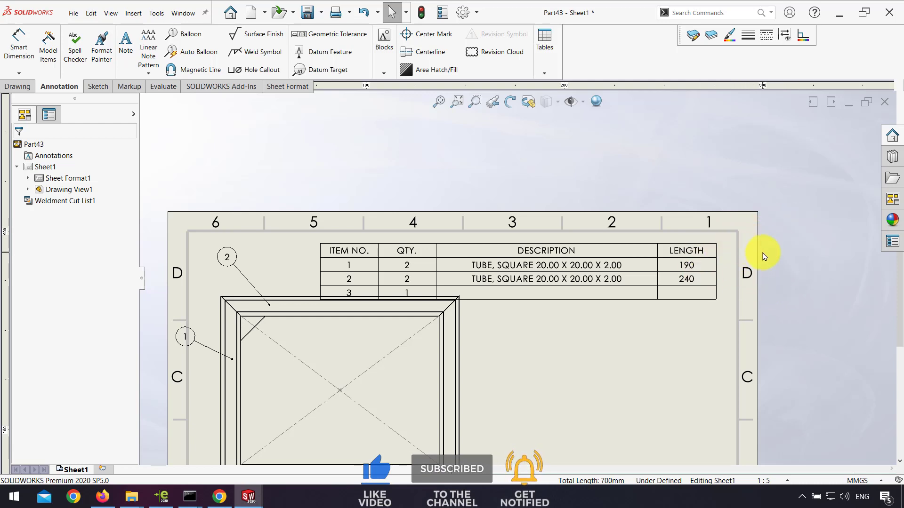
- Open the Weldment feature's custom properties in the Part43 part window
{"action": "left_click", "coordinate": [183, 13]}
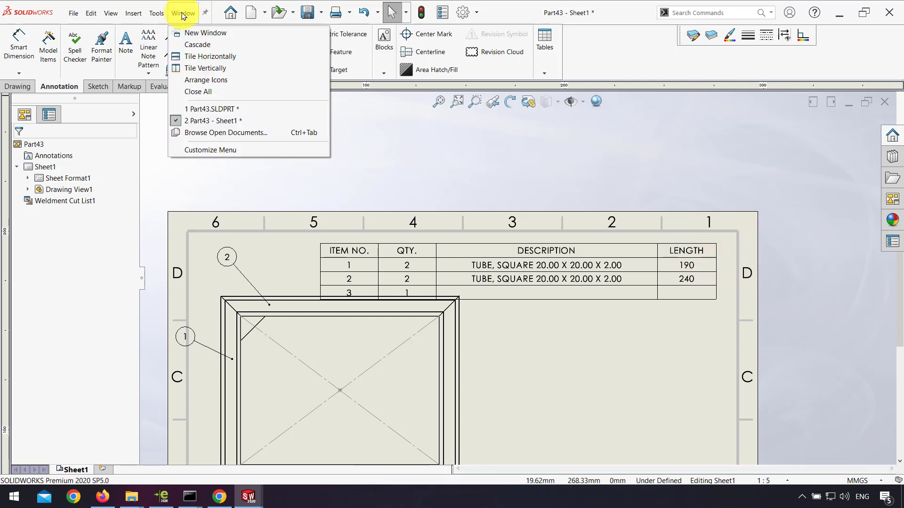
{"action": "left_click", "coordinate": [223, 110]}
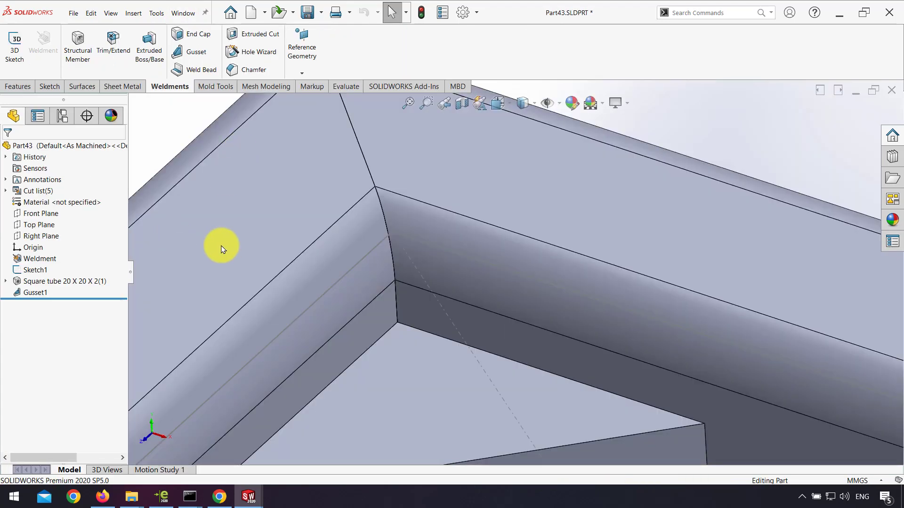
{"action": "right_click", "coordinate": [41, 259]}
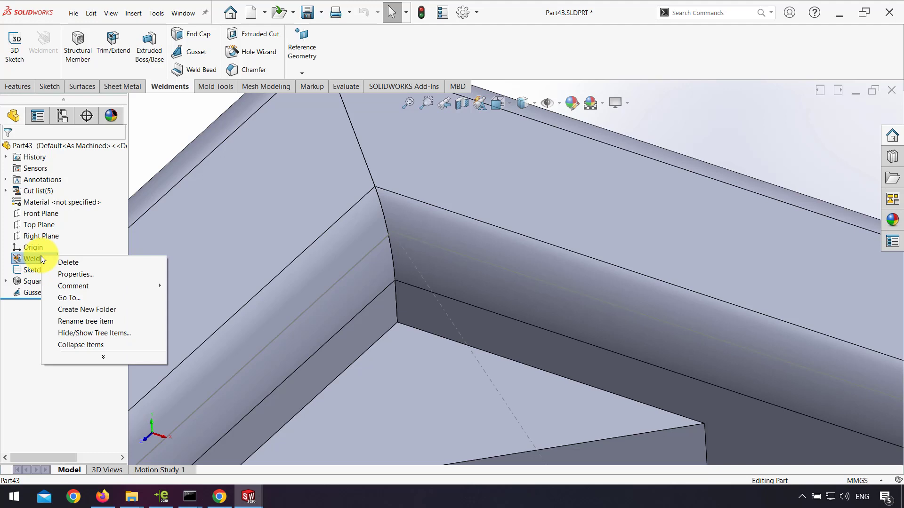
{"action": "left_click", "coordinate": [80, 277]}
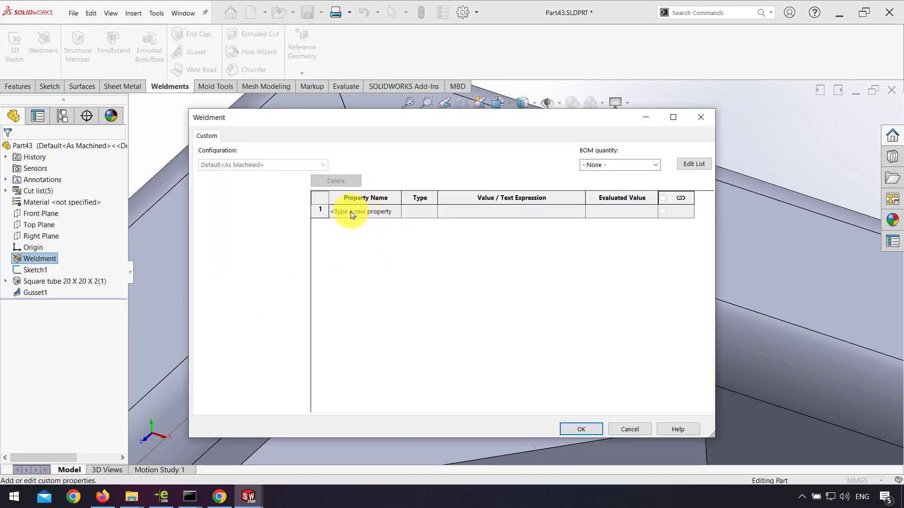
- Add a WEIGHT property with value Mass, then switch back to the drawing sheet
{"action": "left_click", "coordinate": [396, 211]}
{"action": "left_click", "coordinate": [349, 257]}
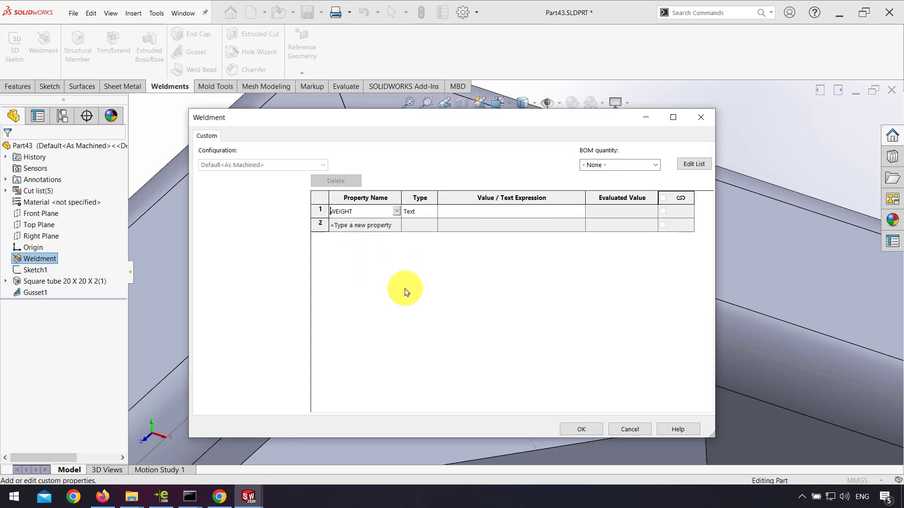
{"action": "left_click", "coordinate": [491, 215]}
{"action": "left_click", "coordinate": [582, 211]}
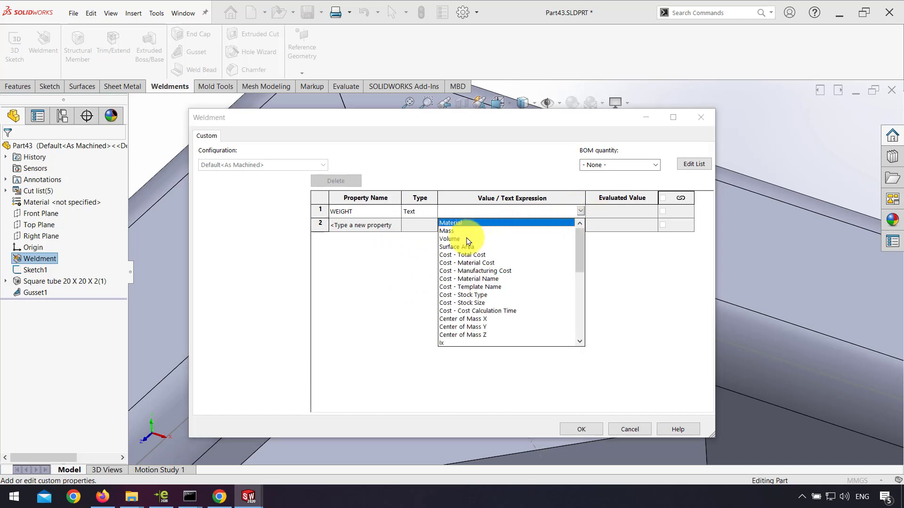
{"action": "left_click", "coordinate": [445, 237]}
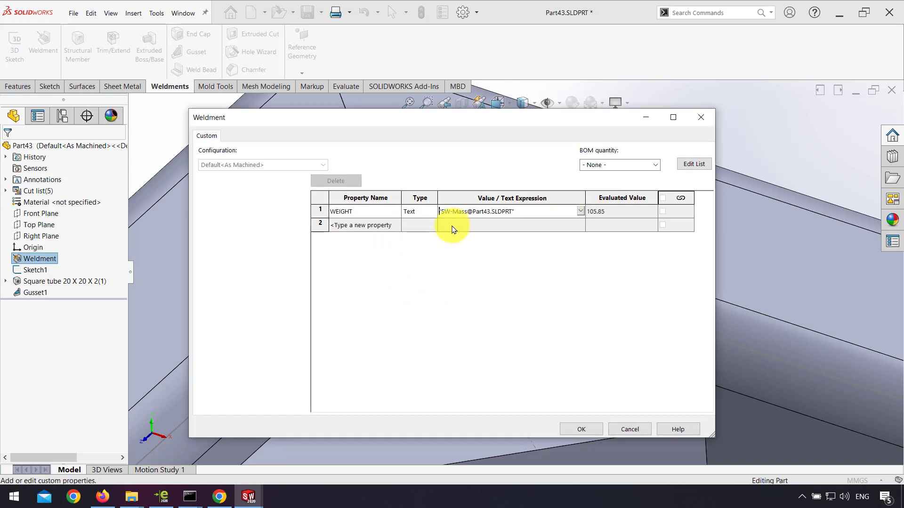
{"action": "left_click", "coordinate": [581, 430]}
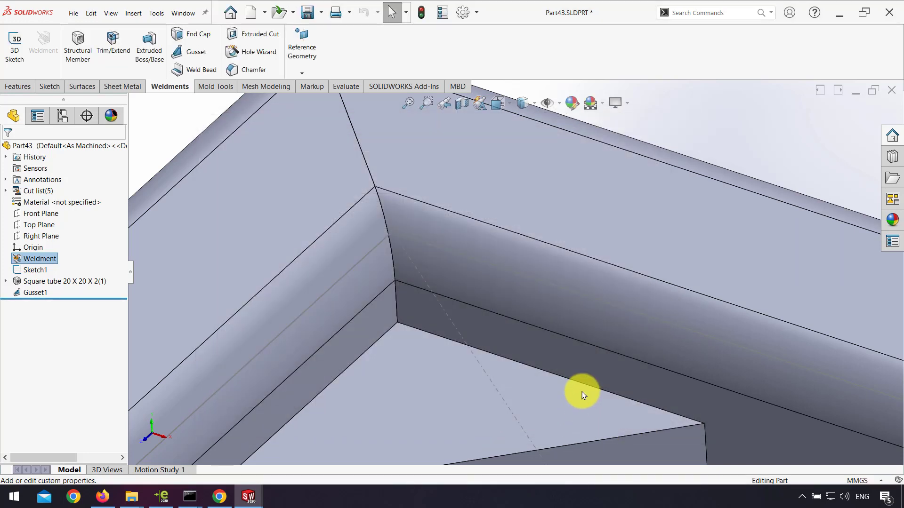
{"action": "left_click", "coordinate": [183, 13]}
{"action": "left_click", "coordinate": [194, 133]}
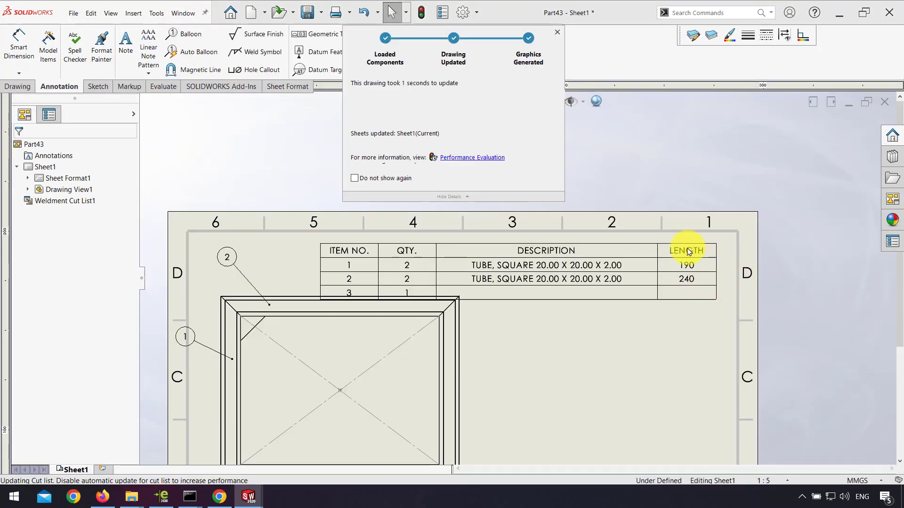
- Insert a new column right of LENGTH in the cut list and reposition the table on the sheet
{"action": "scroll", "coordinate": [745, 259], "scroll_direction": "down", "scroll_amount": 3}
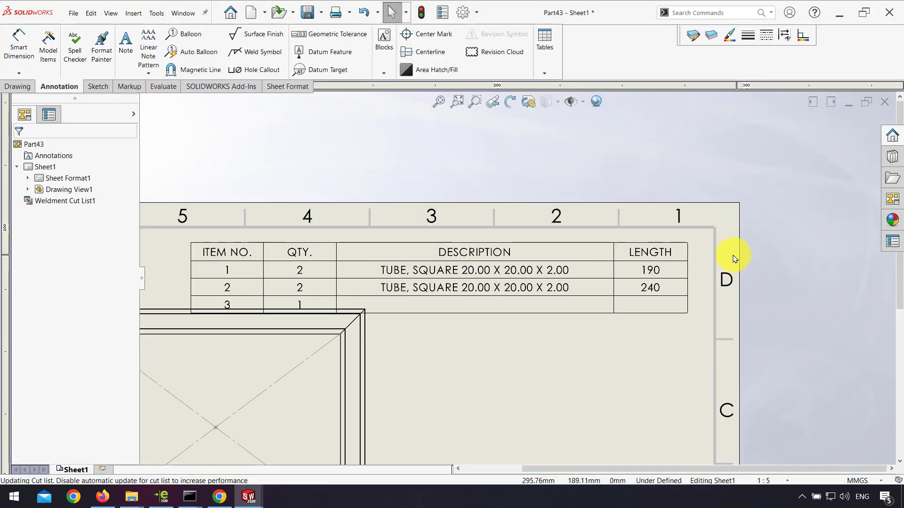
{"action": "right_click", "coordinate": [640, 255]}
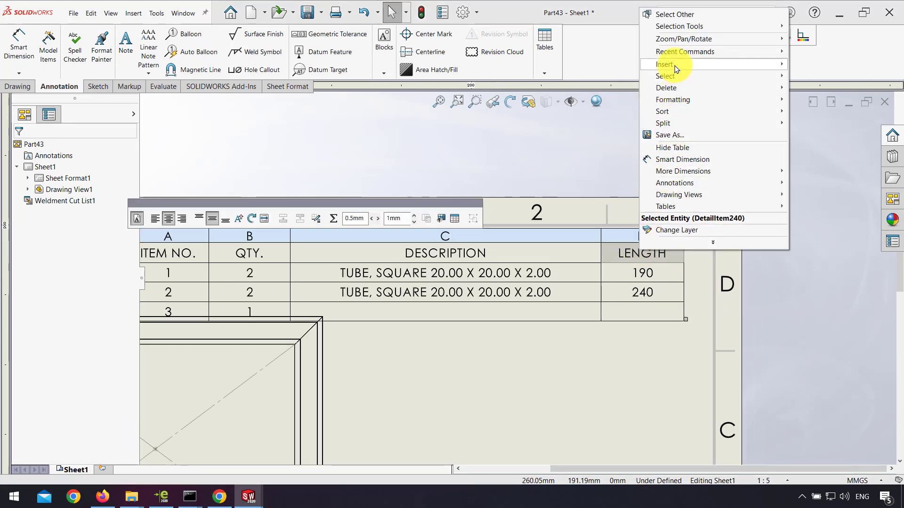
{"action": "mouse_move", "coordinate": [734, 65]}
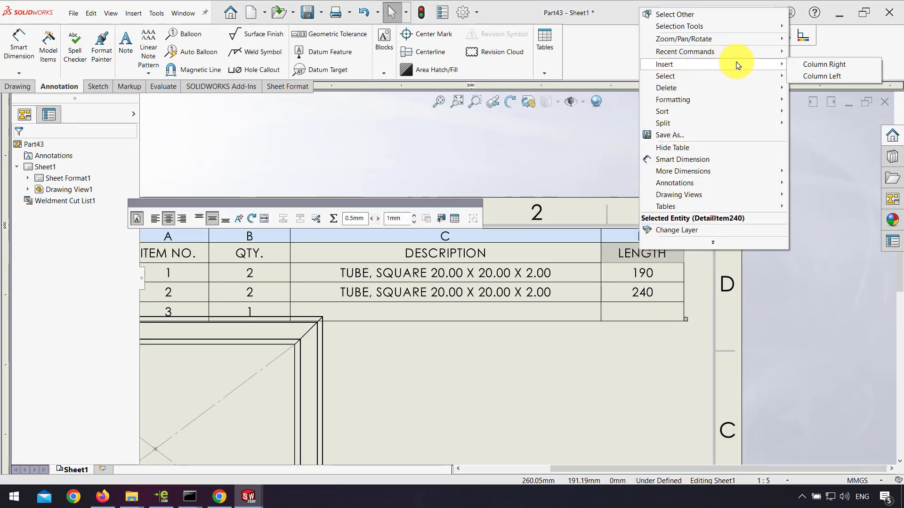
{"action": "left_click", "coordinate": [852, 68]}
{"action": "scroll", "coordinate": [662, 269], "scroll_direction": "up", "scroll_amount": 2}
{"action": "left_click_drag", "start_coordinate": [244, 248], "coordinate": [173, 247]}
{"action": "left_click", "coordinate": [621, 317]}
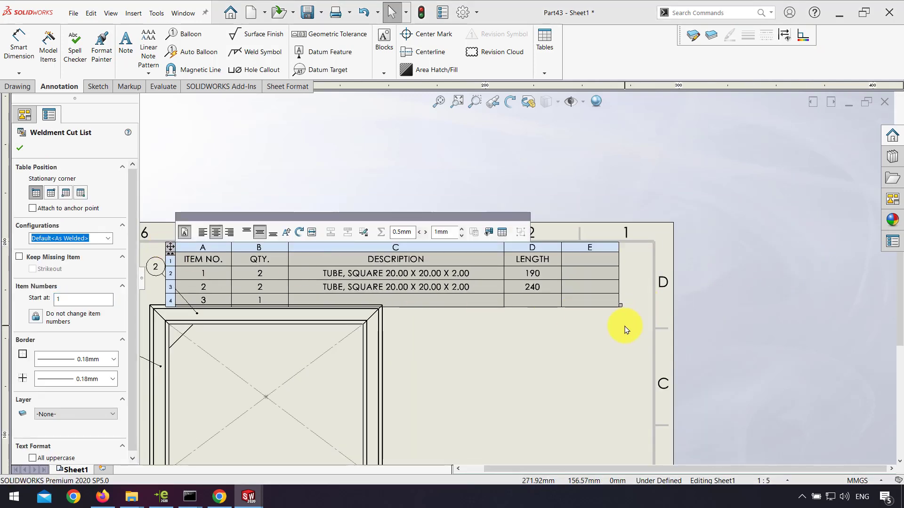
- Fill column E with the WEIGHT cut list item property (22.73, 29.41, 1.56)
{"action": "left_click", "coordinate": [591, 251]}
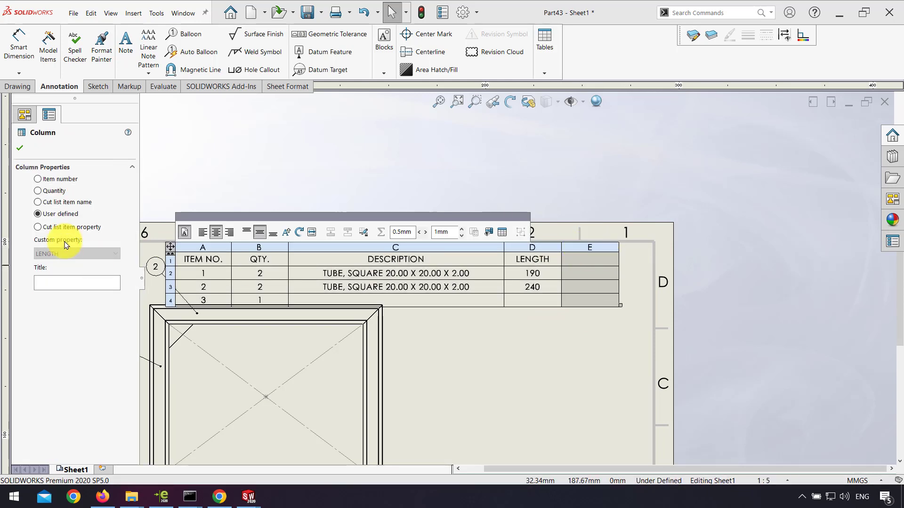
{"action": "left_click", "coordinate": [37, 228]}
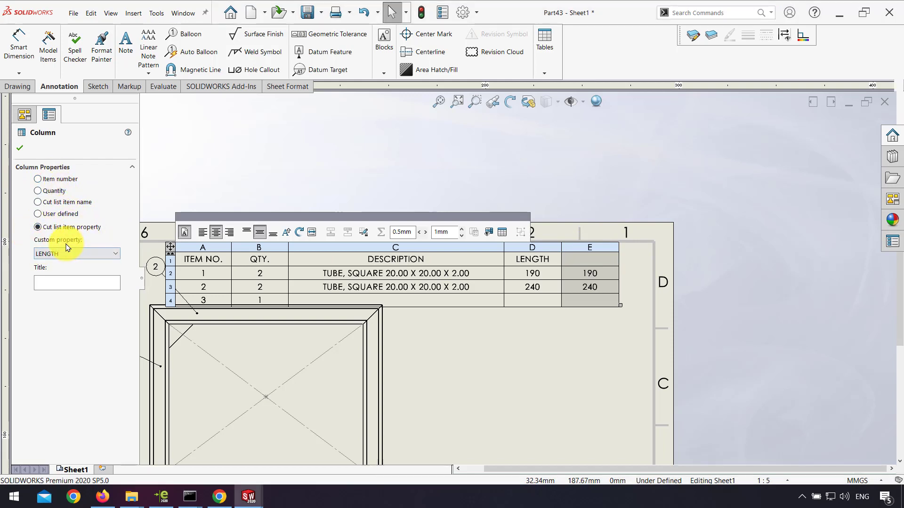
{"action": "left_click", "coordinate": [83, 254]}
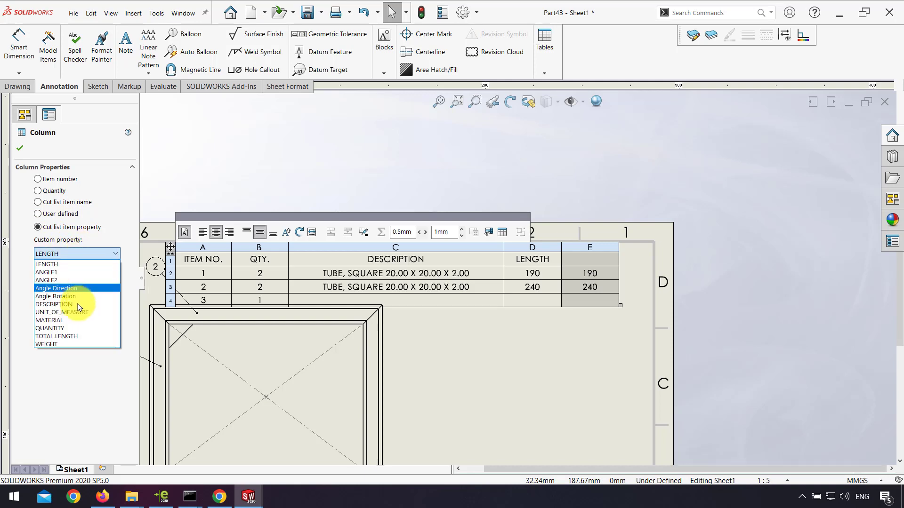
{"action": "left_click", "coordinate": [54, 344]}
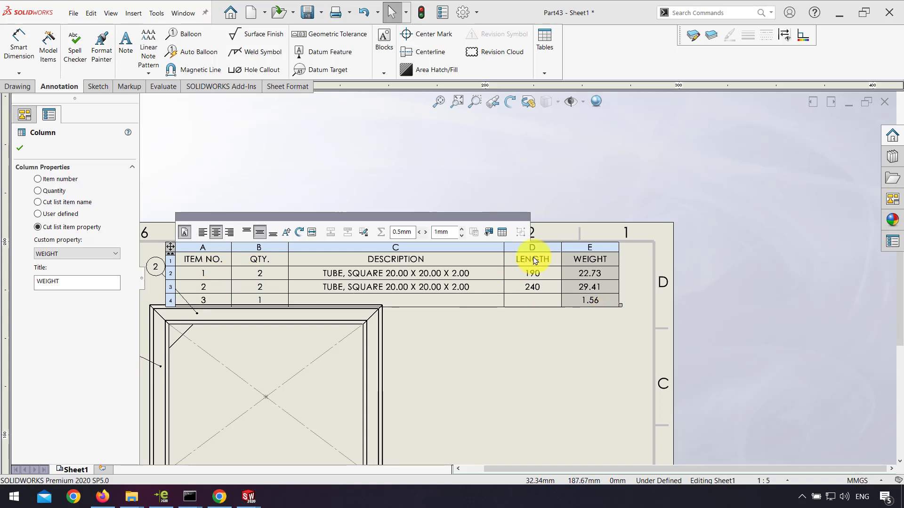
{"action": "left_click", "coordinate": [183, 13]}
{"action": "left_click", "coordinate": [316, 239]}
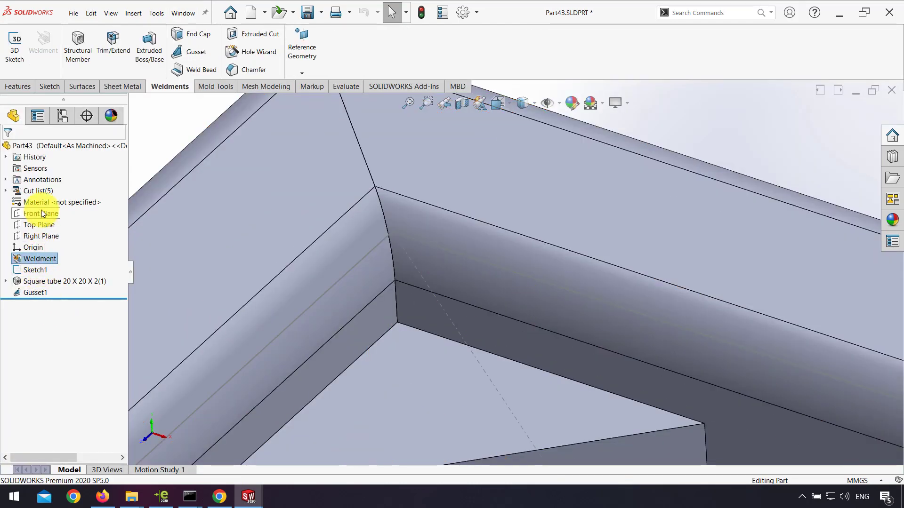
- Apply Alloy Steel as Part43's material and return to the Part43 - Sheet1 drawing
{"action": "right_click", "coordinate": [40, 204]}
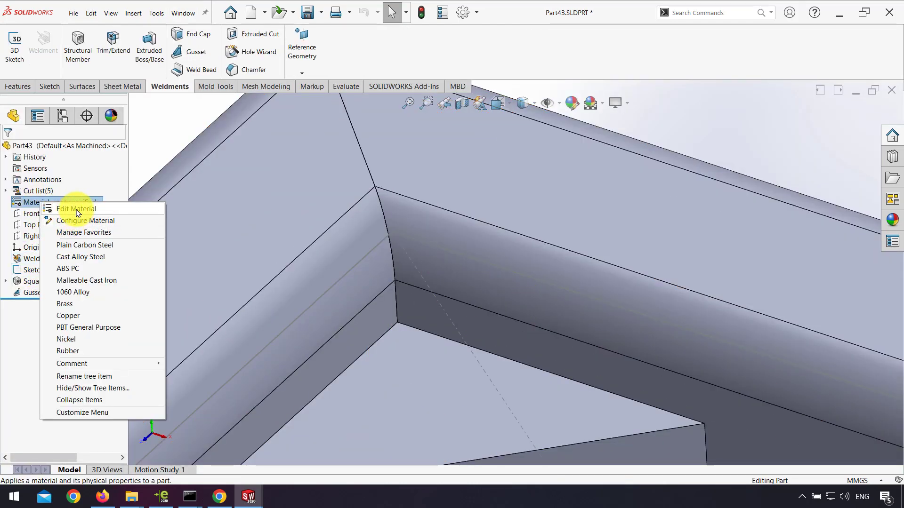
{"action": "left_click", "coordinate": [42, 204]}
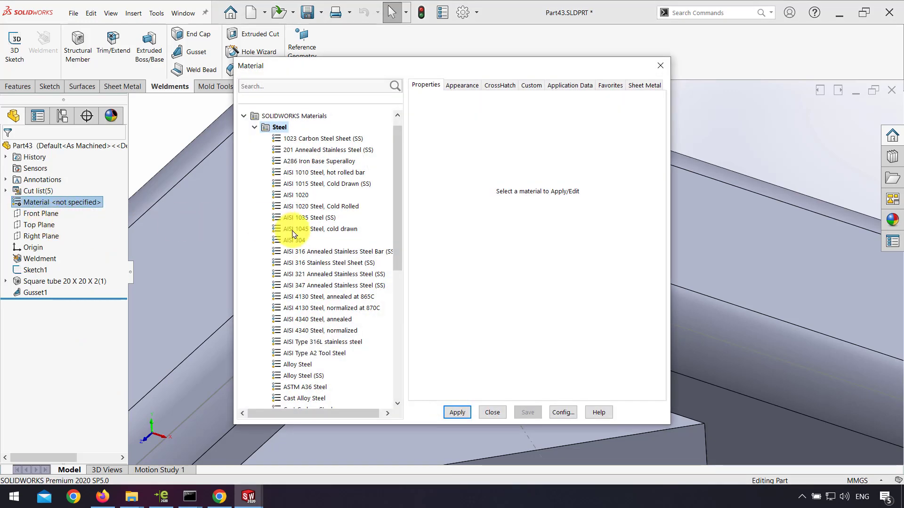
{"action": "left_click_drag", "start_coordinate": [397, 209], "coordinate": [391, 262]}
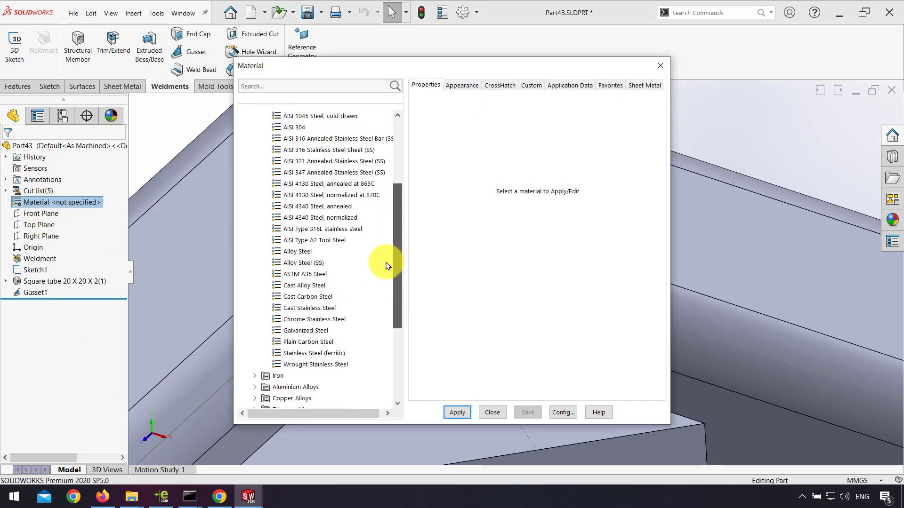
{"action": "left_click", "coordinate": [299, 252]}
{"action": "left_click", "coordinate": [458, 412]}
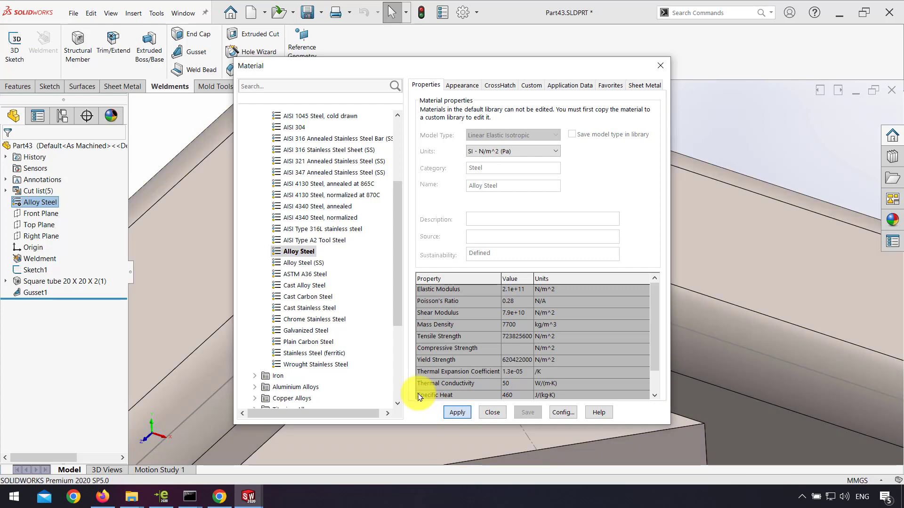
{"action": "left_click", "coordinate": [490, 414]}
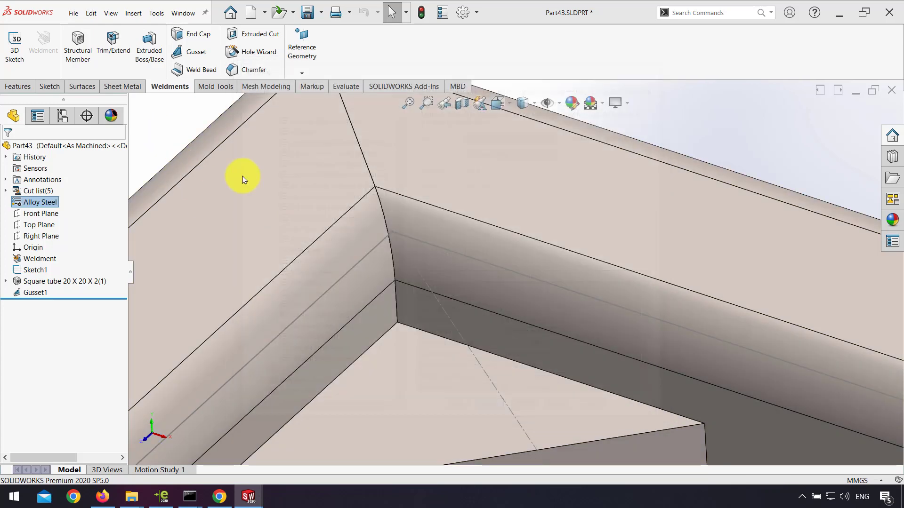
{"action": "left_click", "coordinate": [183, 12]}
{"action": "left_click", "coordinate": [203, 134]}
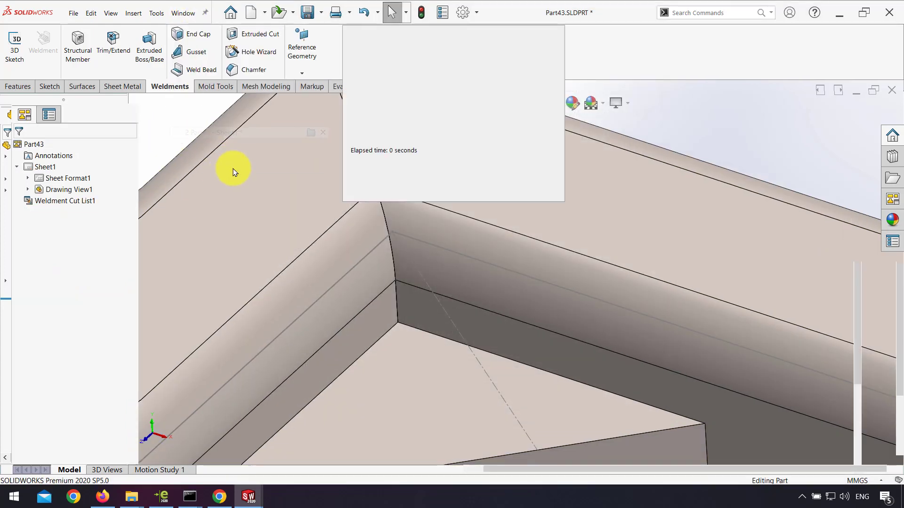